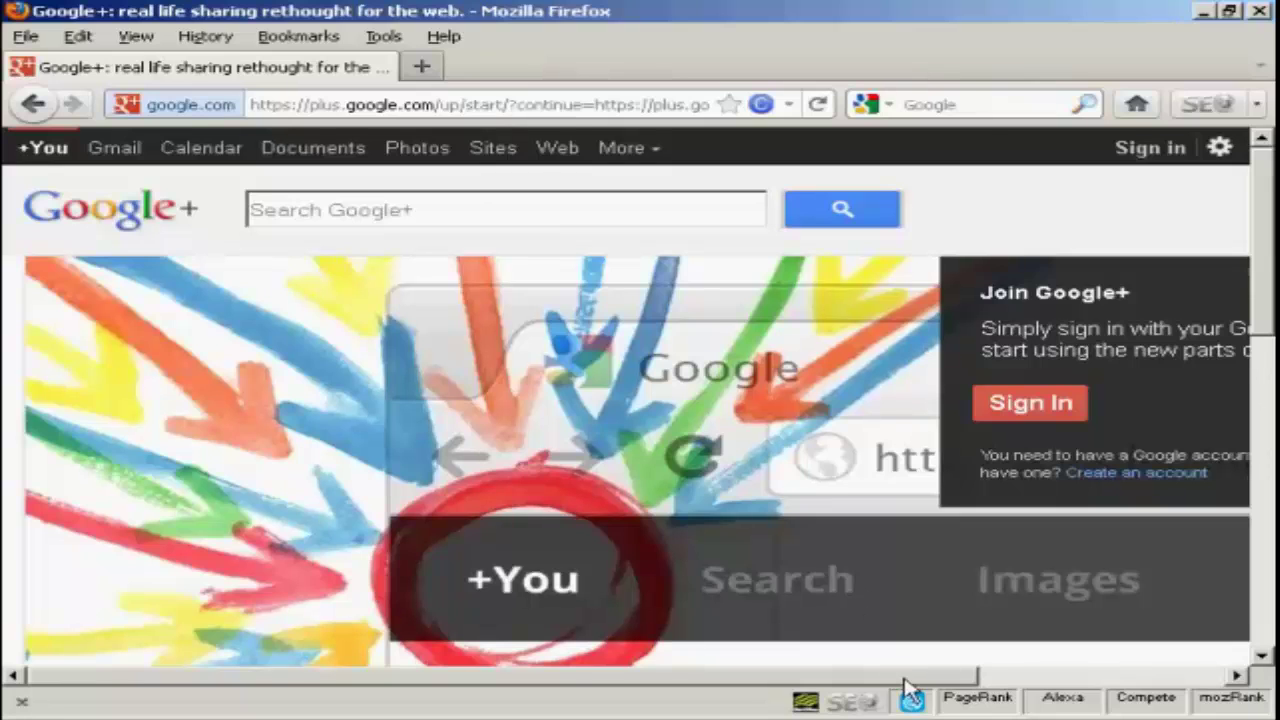
Step: Sign in to Google+ with the account credentials already filled in
drag(903, 678, 1130, 680)
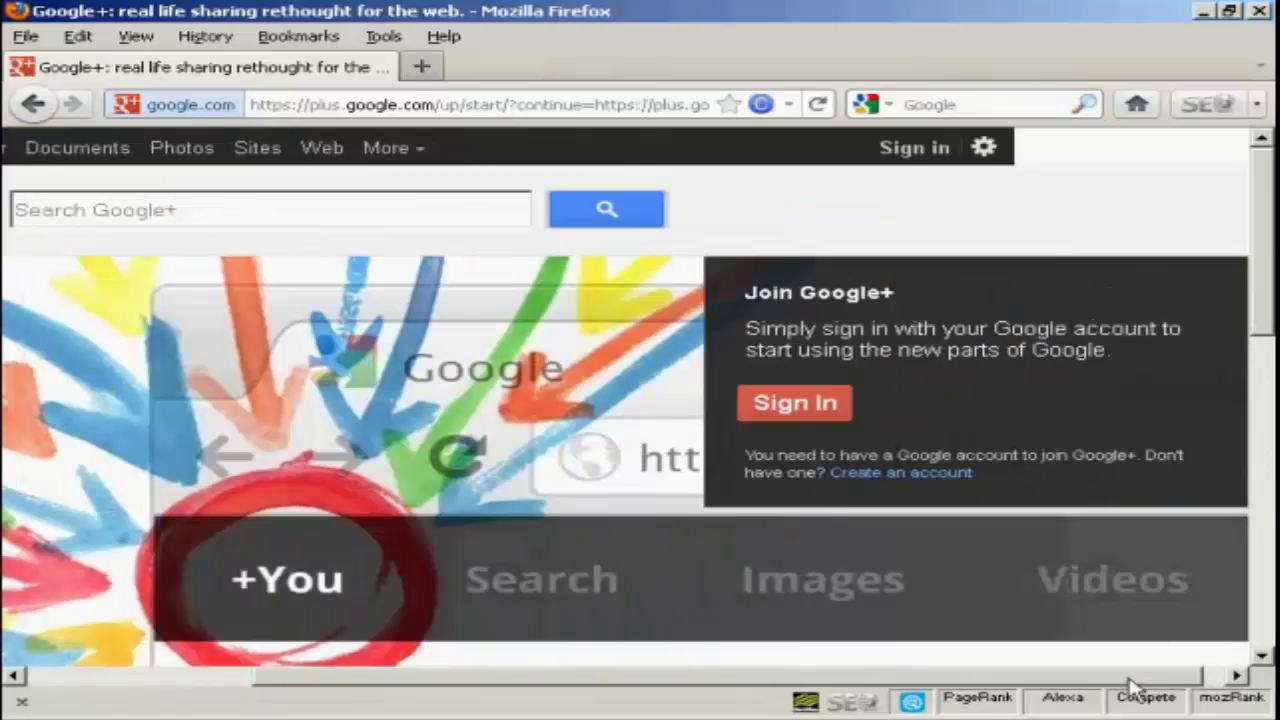
click(922, 155)
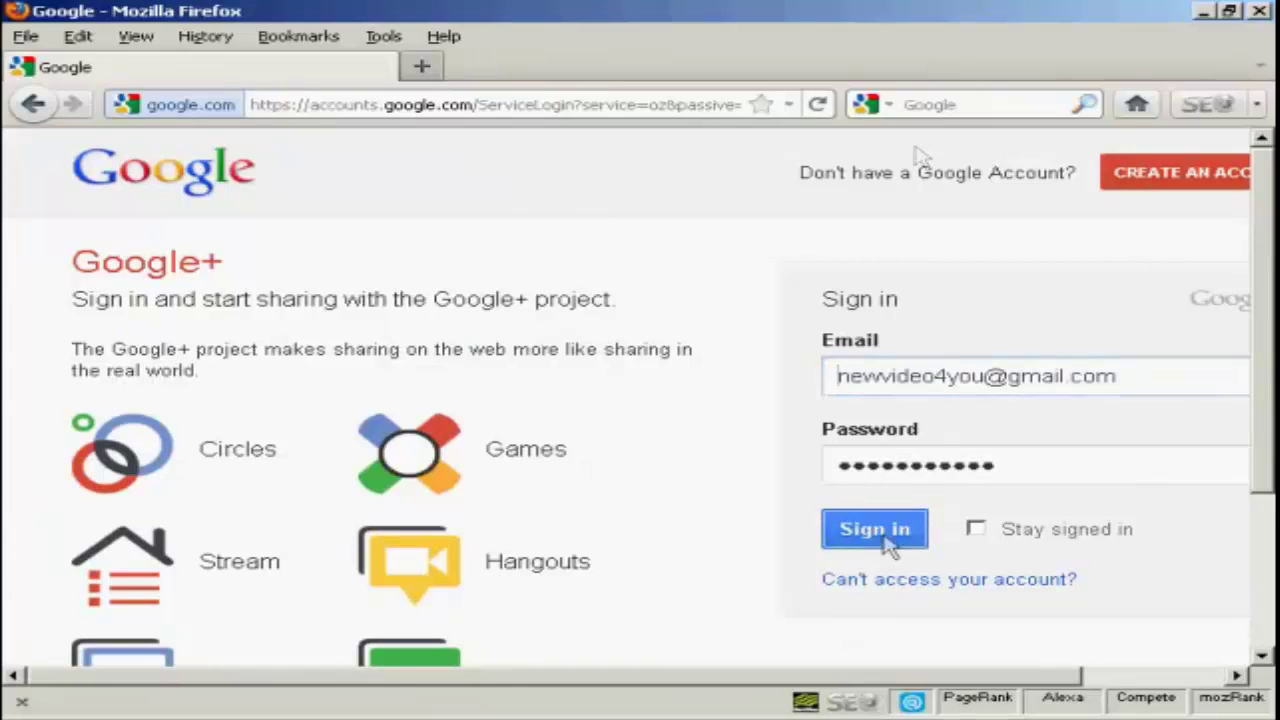
click(875, 530)
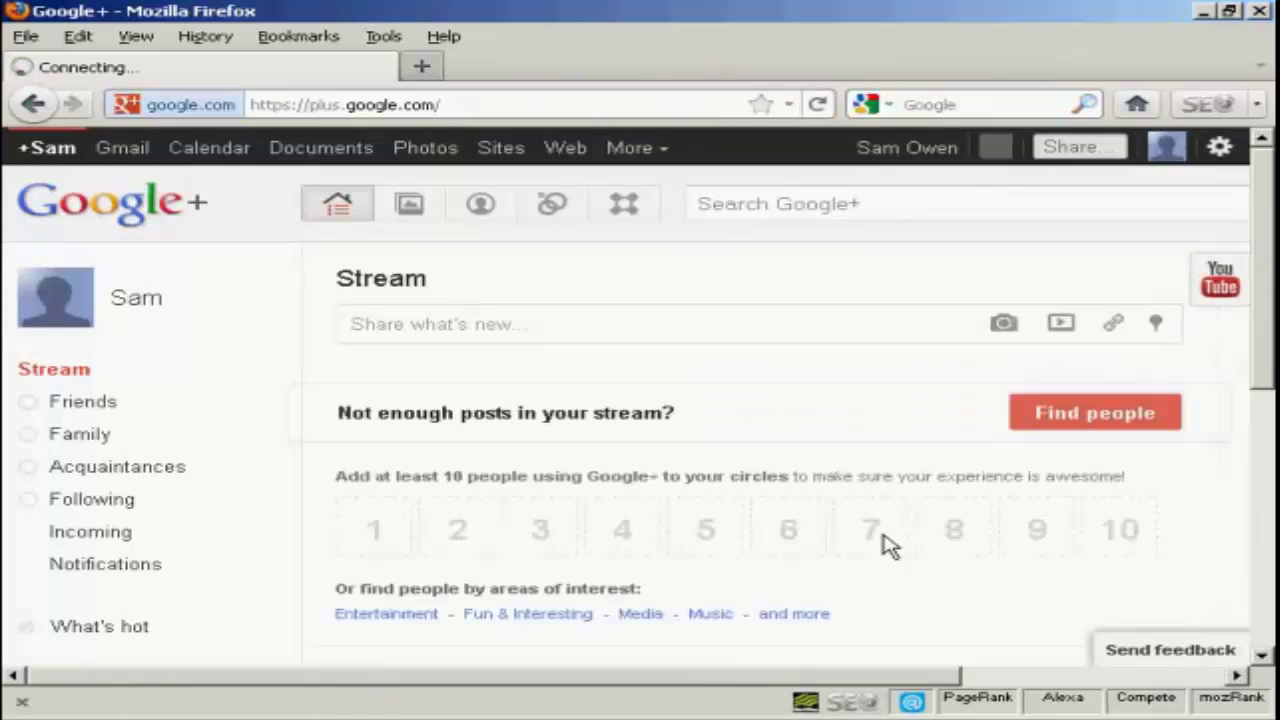
Step: Open the account's profile and look through the sections of the welcome form from the photo down to the scrapbook
click(136, 302)
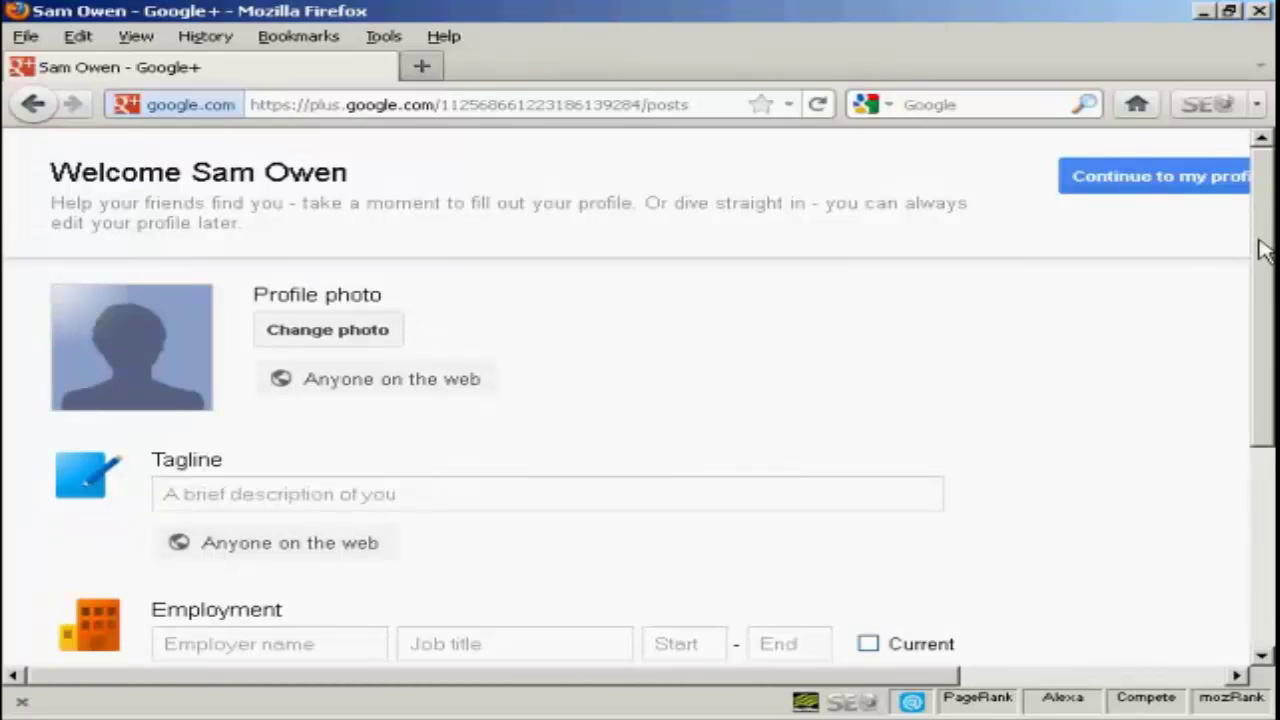
scroll(1259, 276, down, 1)
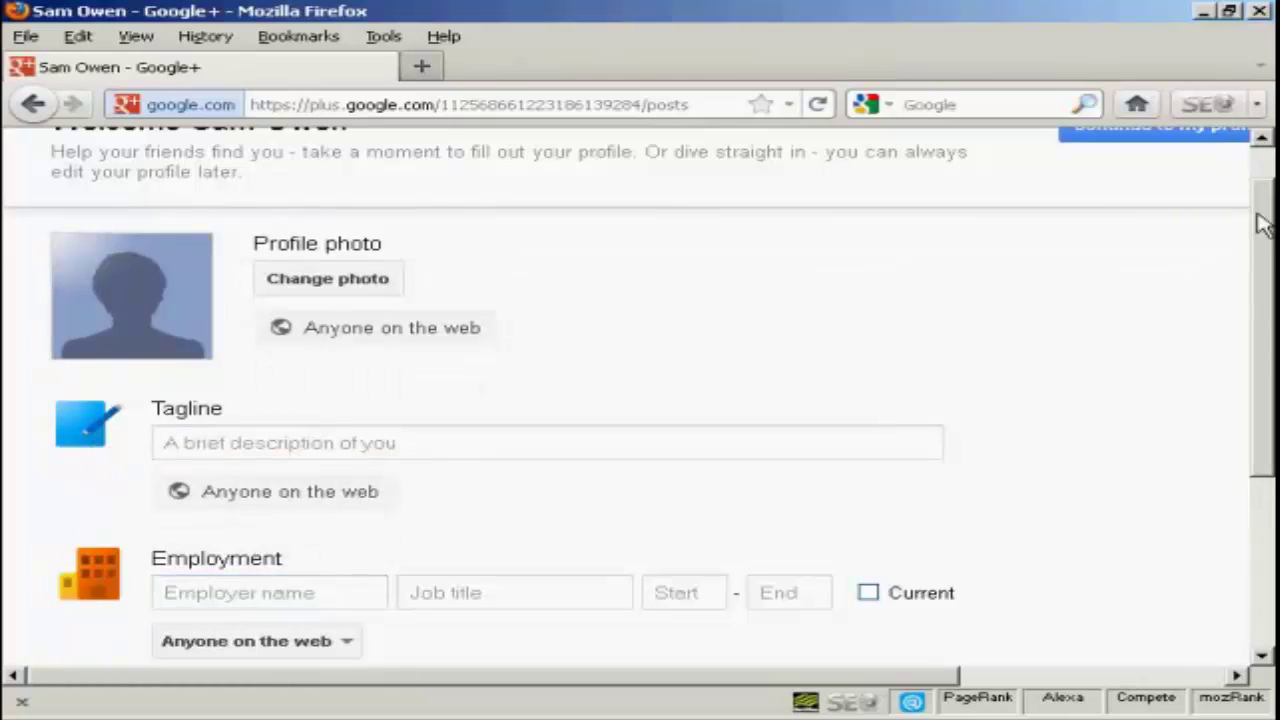
scroll(1260, 246, down, 3)
drag(1262, 318, 1257, 414)
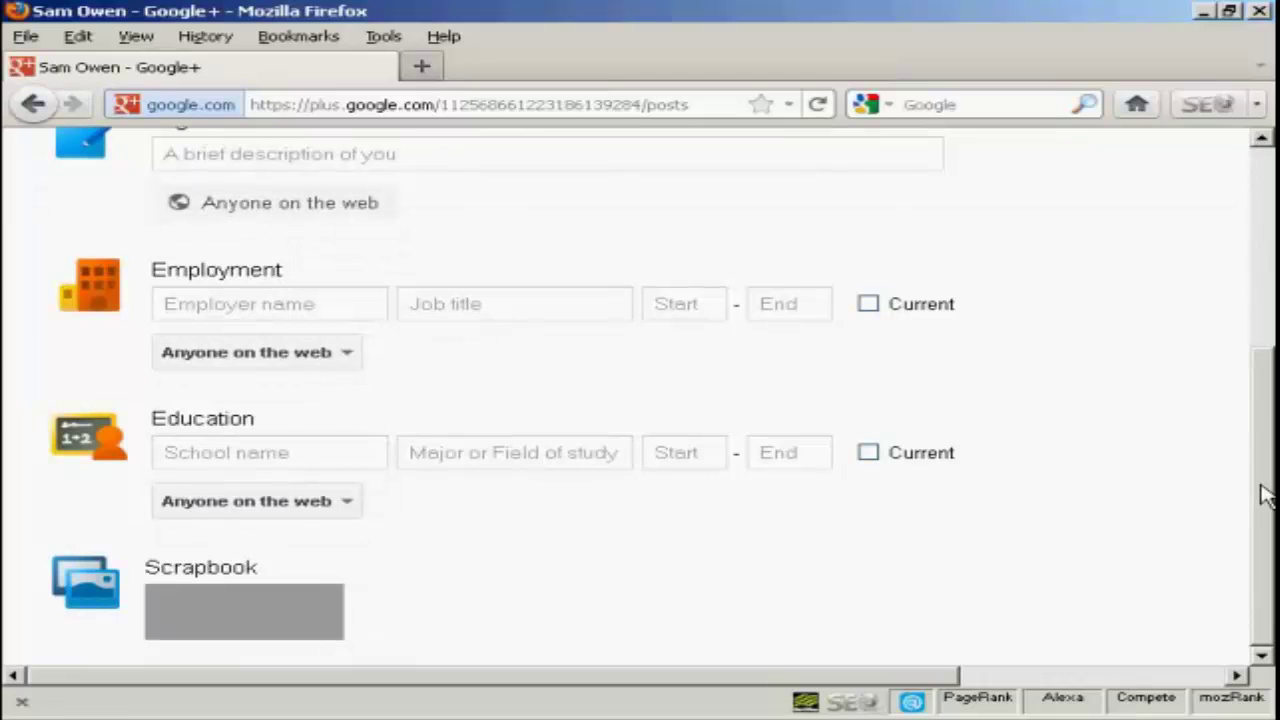
drag(1265, 478, 1274, 288)
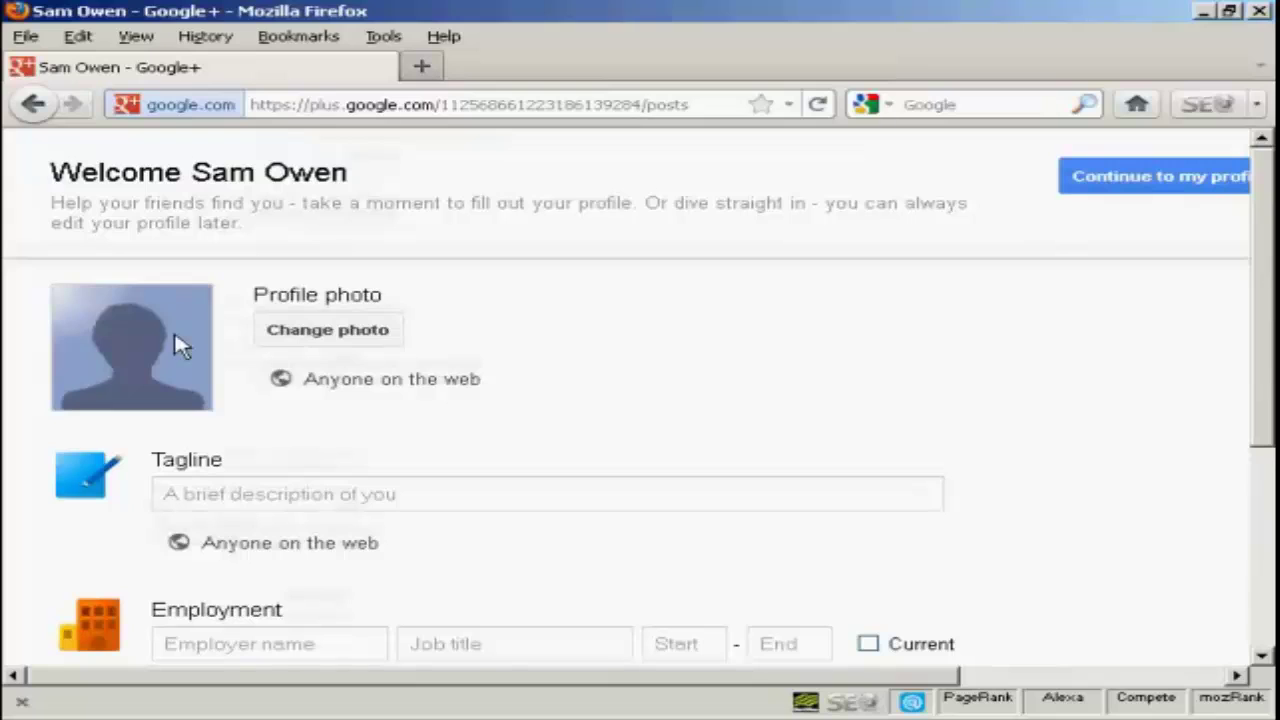
Step: Upload sam01.jpg from the Websites folder as the new profile photo
click(339, 334)
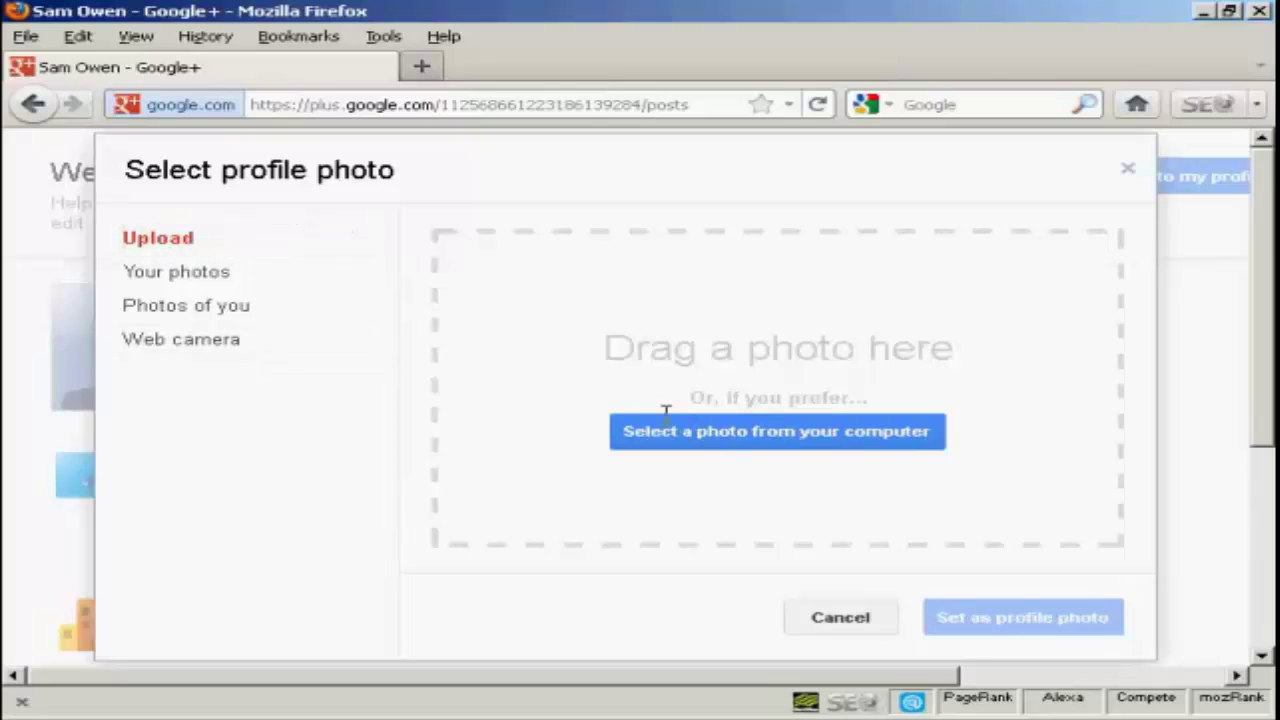
click(831, 433)
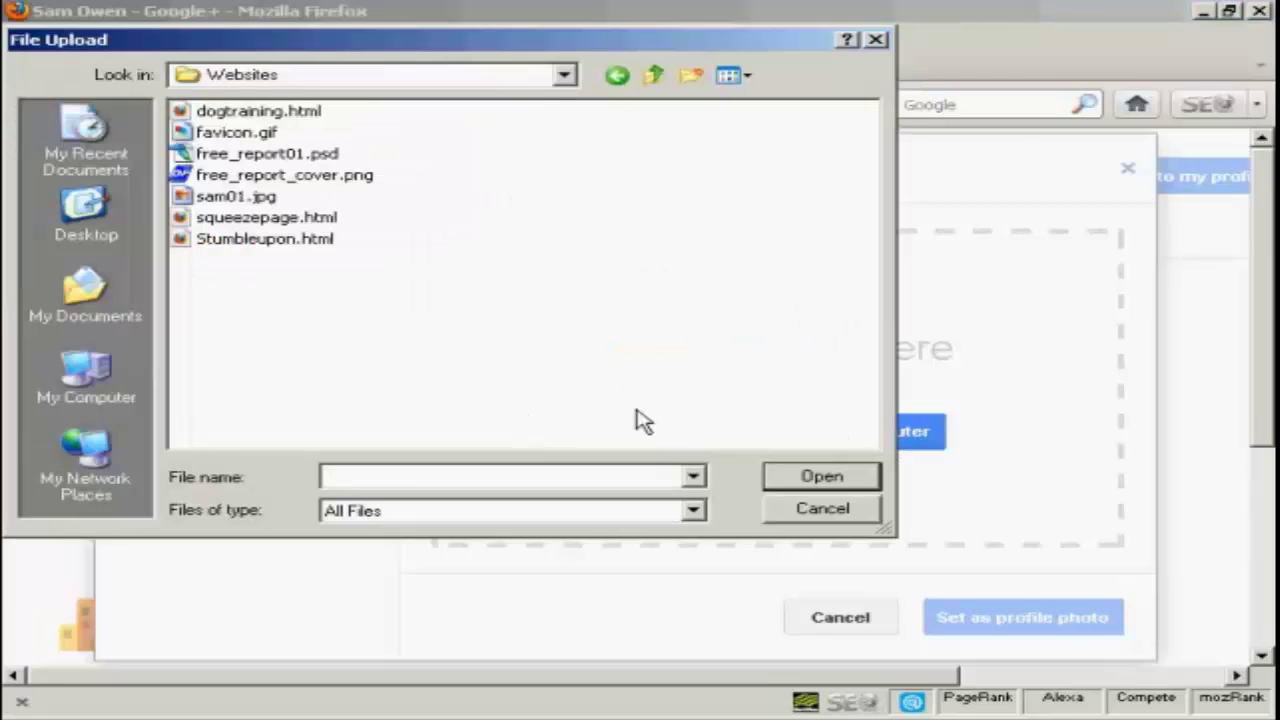
click(228, 206)
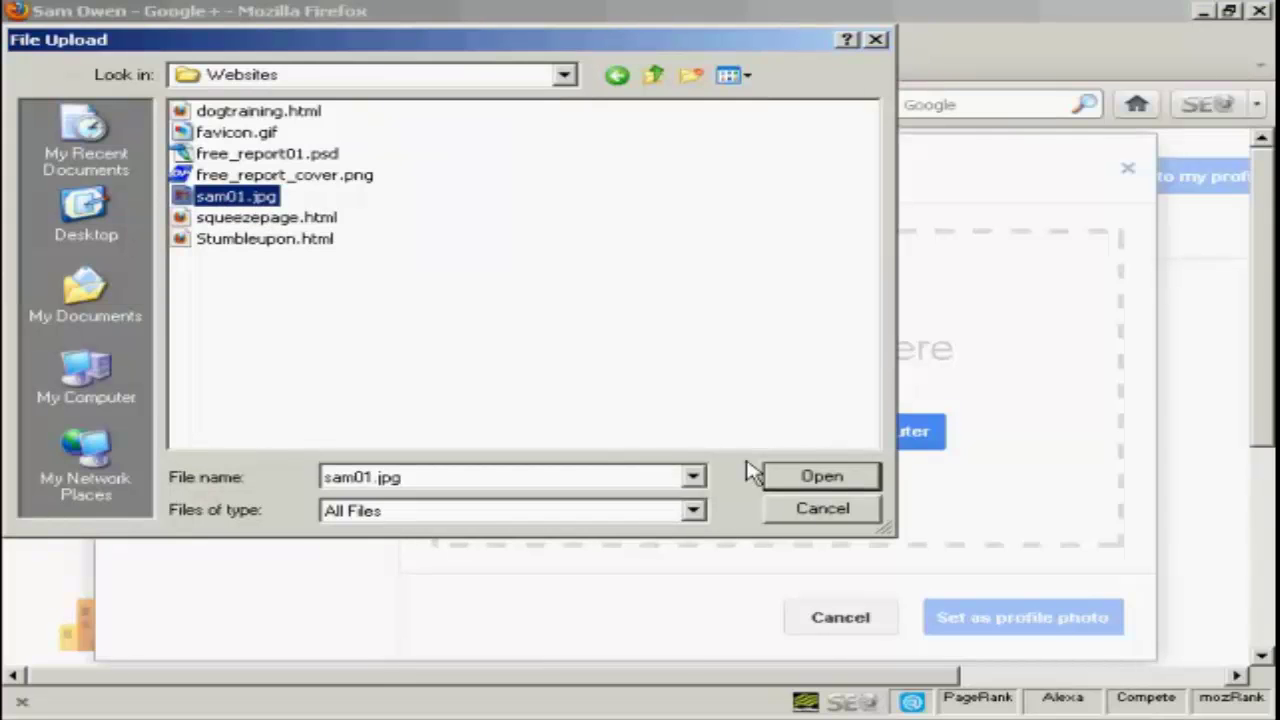
click(826, 479)
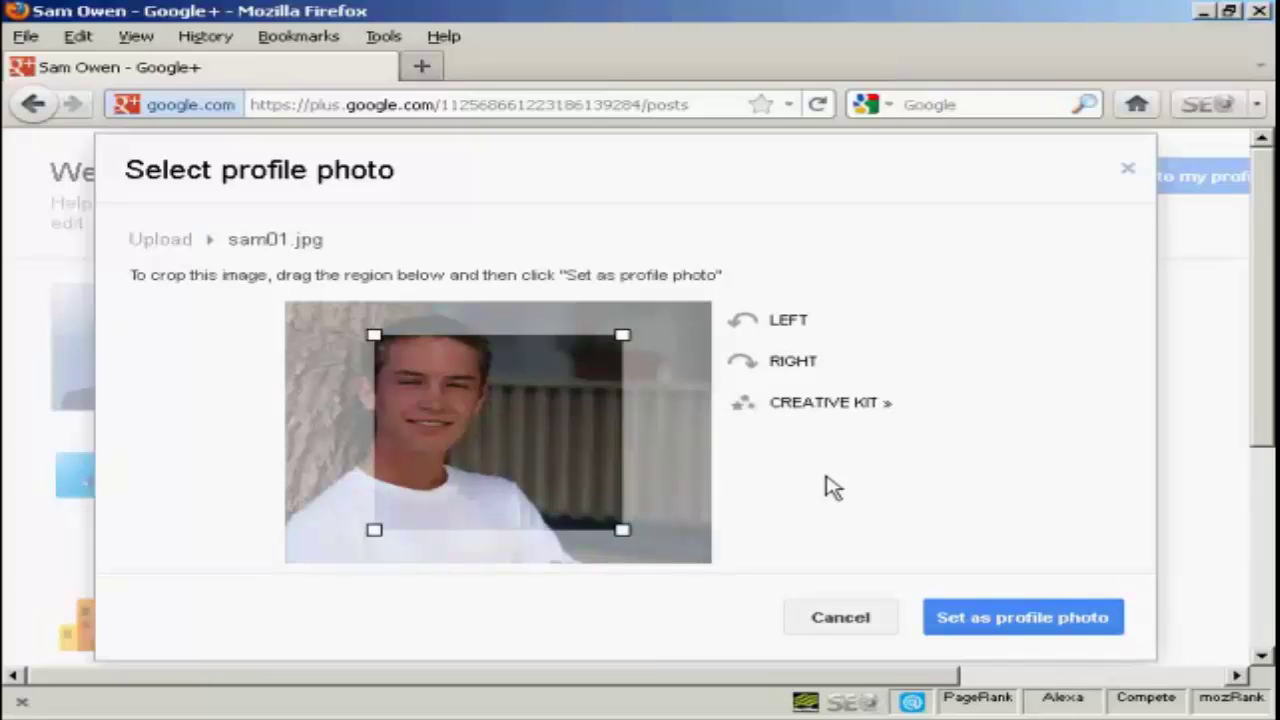
Step: Move the crop region over the man's face, set it as the profile photo, and decline to share a post about it
drag(478, 413, 414, 384)
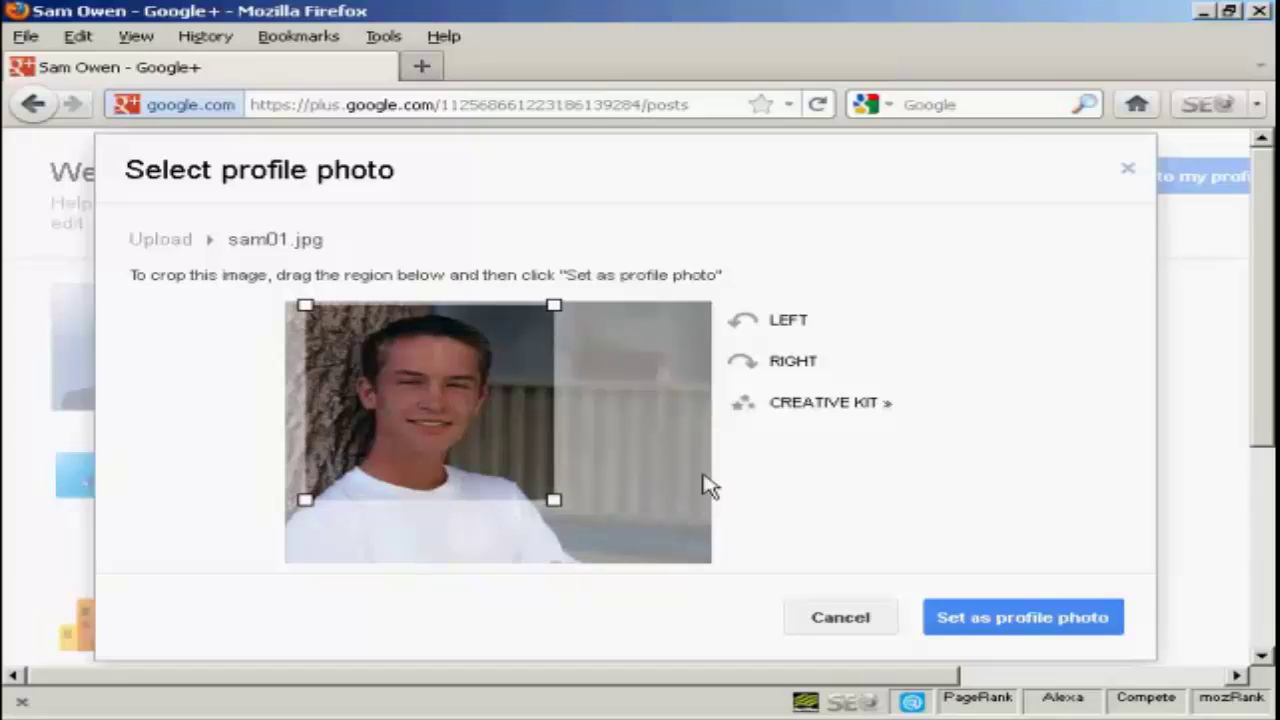
click(1038, 625)
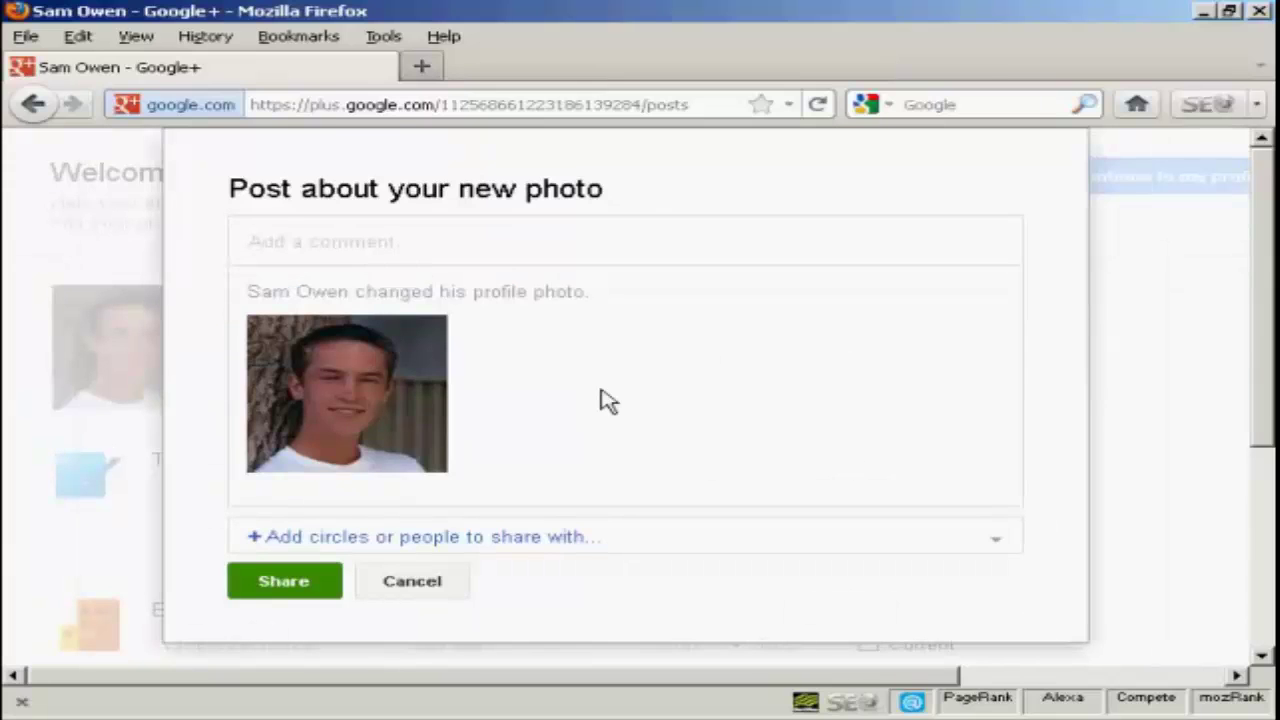
click(420, 585)
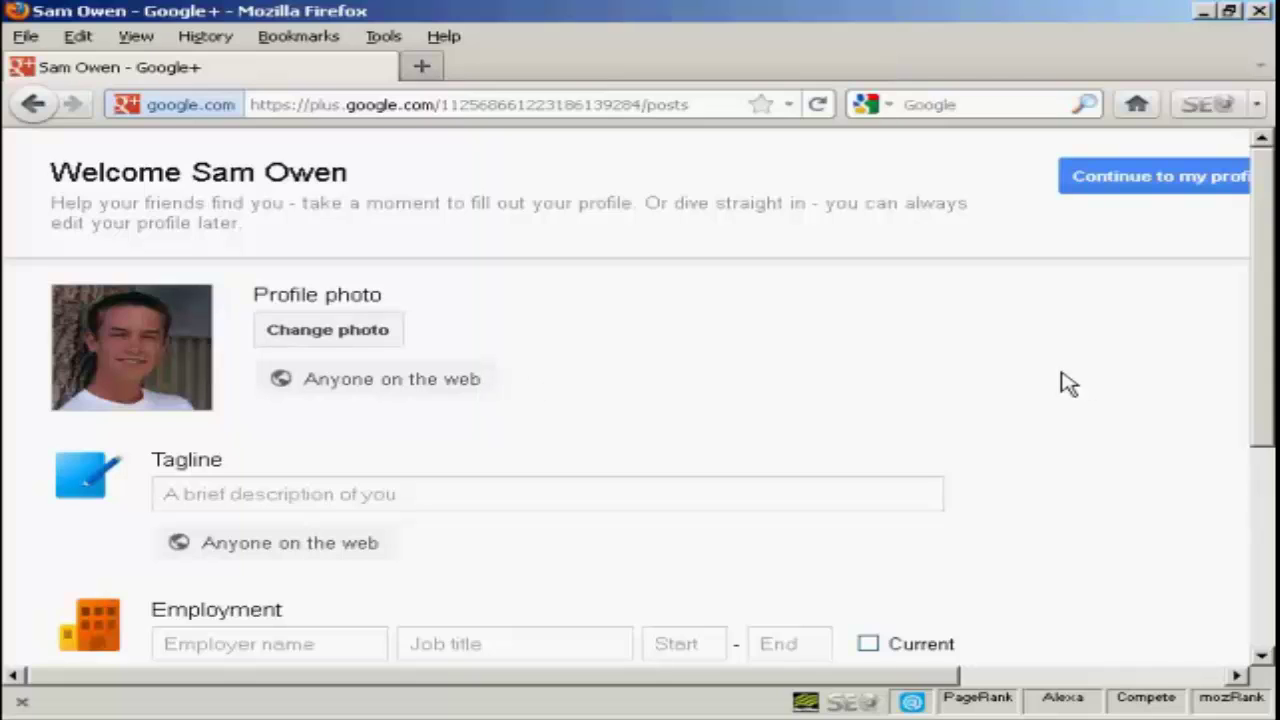
Step: Enter a tagline made of the account holder's full name followed by "from the UK"
drag(1250, 358, 1254, 402)
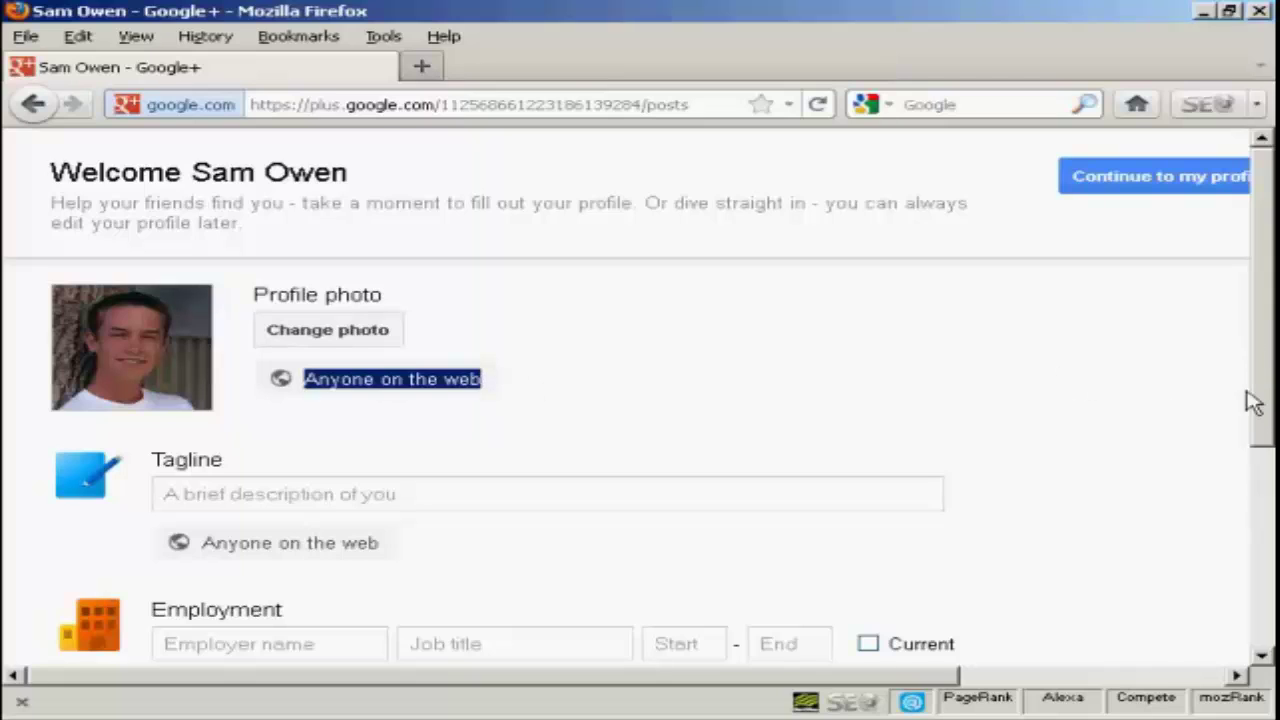
click(255, 502)
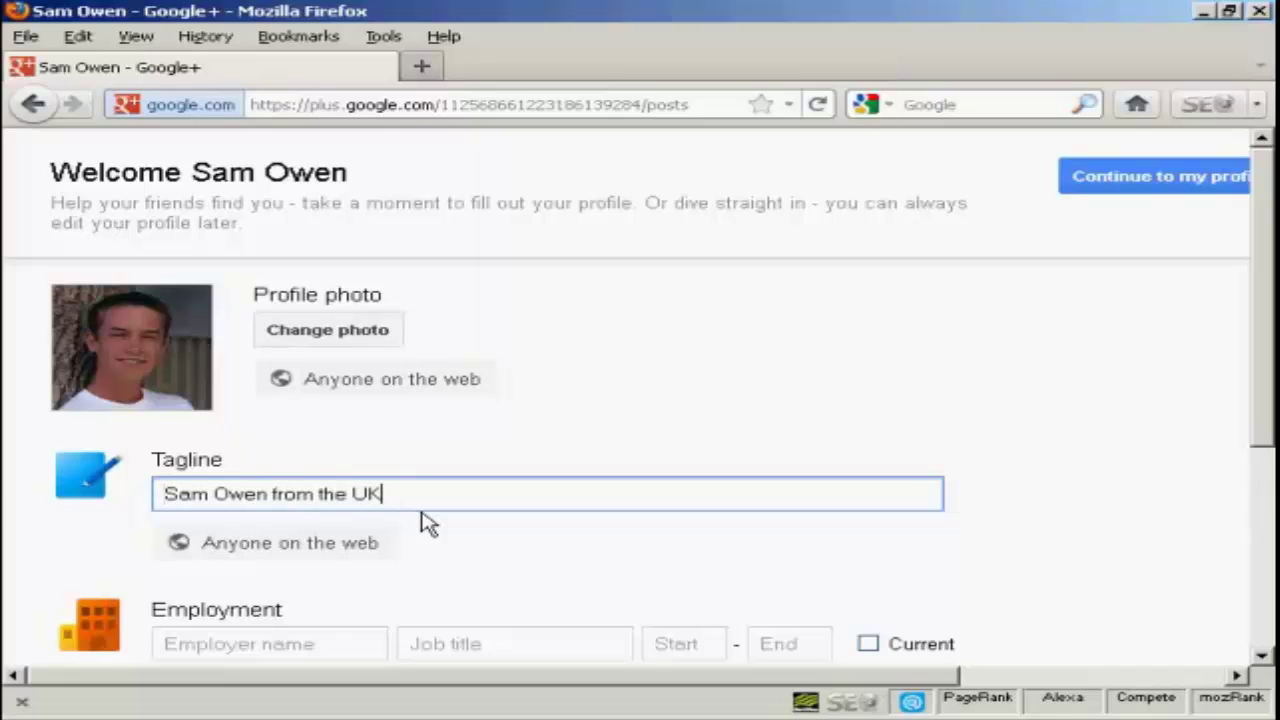
click(425, 532)
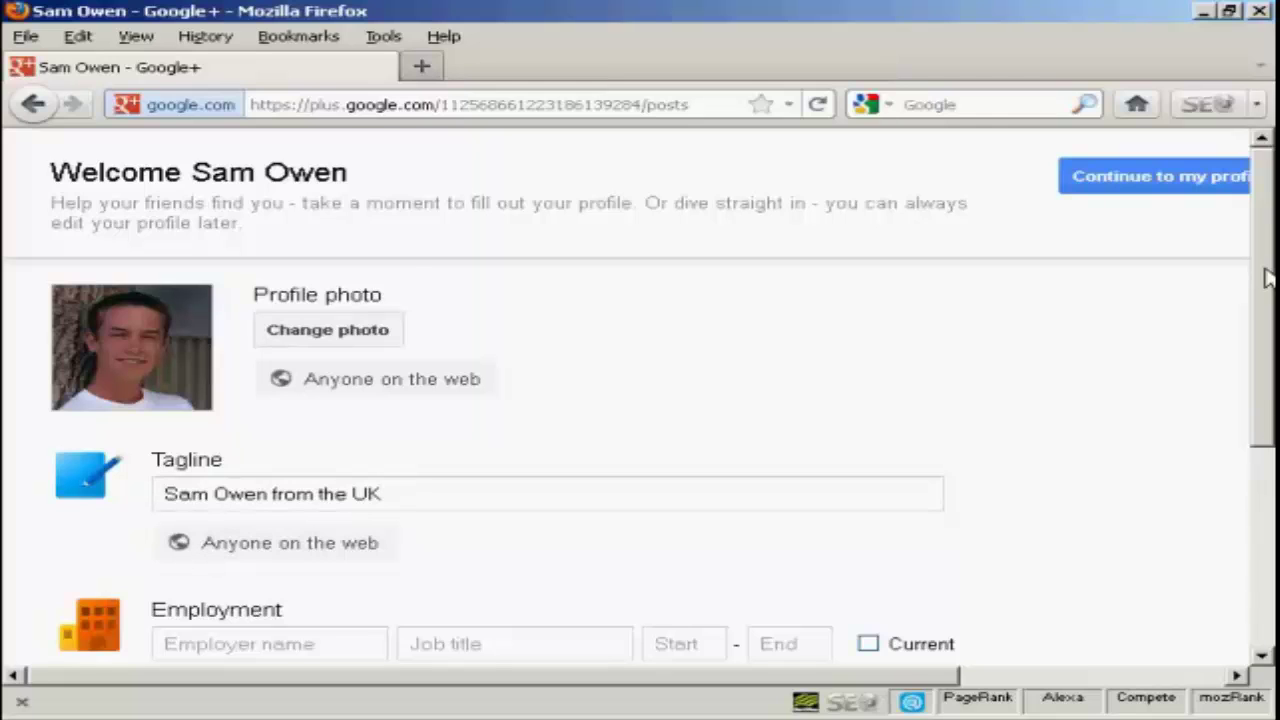
Step: Look over the Employment and Education fields, leave them blank, and continue to the profile to save it
drag(1268, 278, 1272, 458)
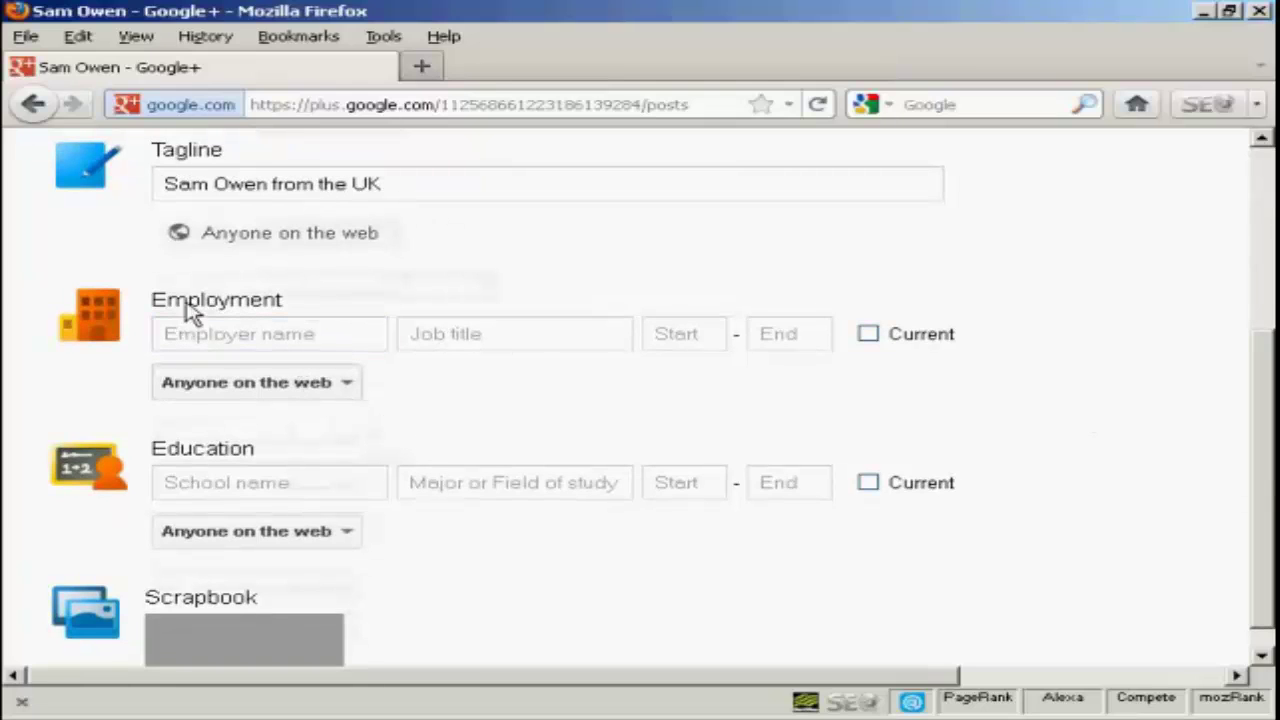
click(252, 330)
click(520, 331)
click(790, 340)
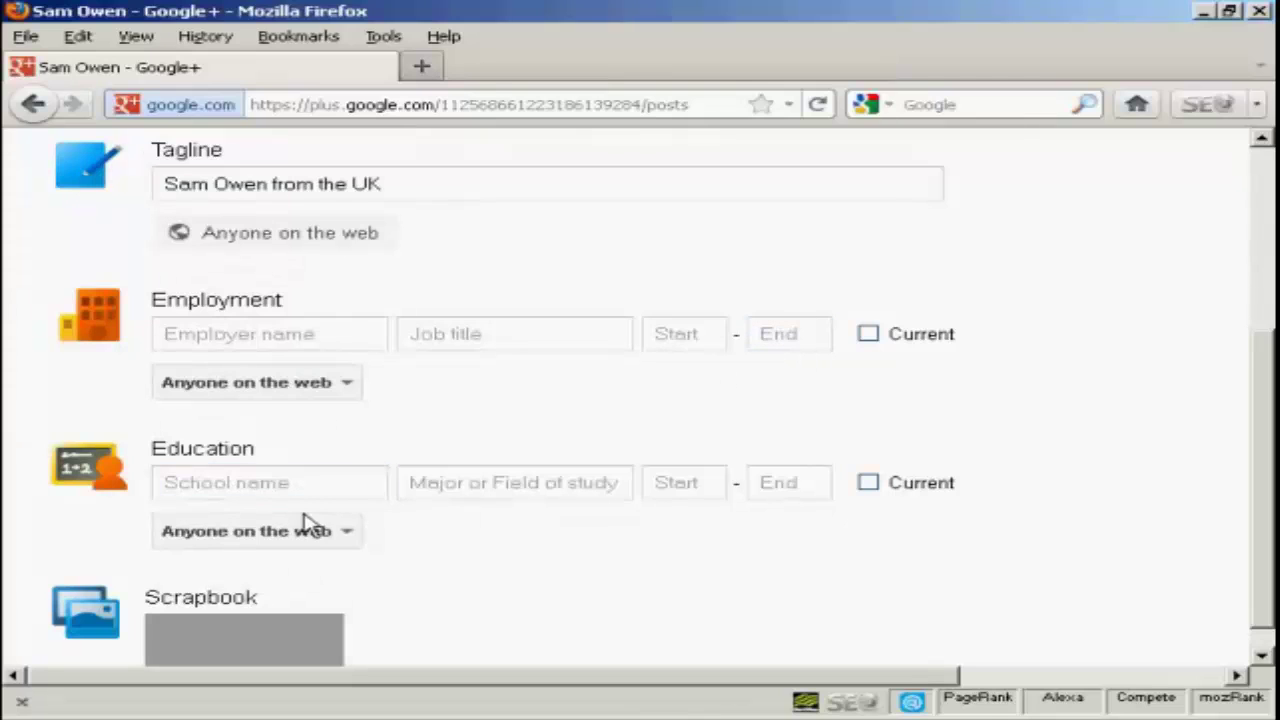
drag(1268, 468, 1272, 222)
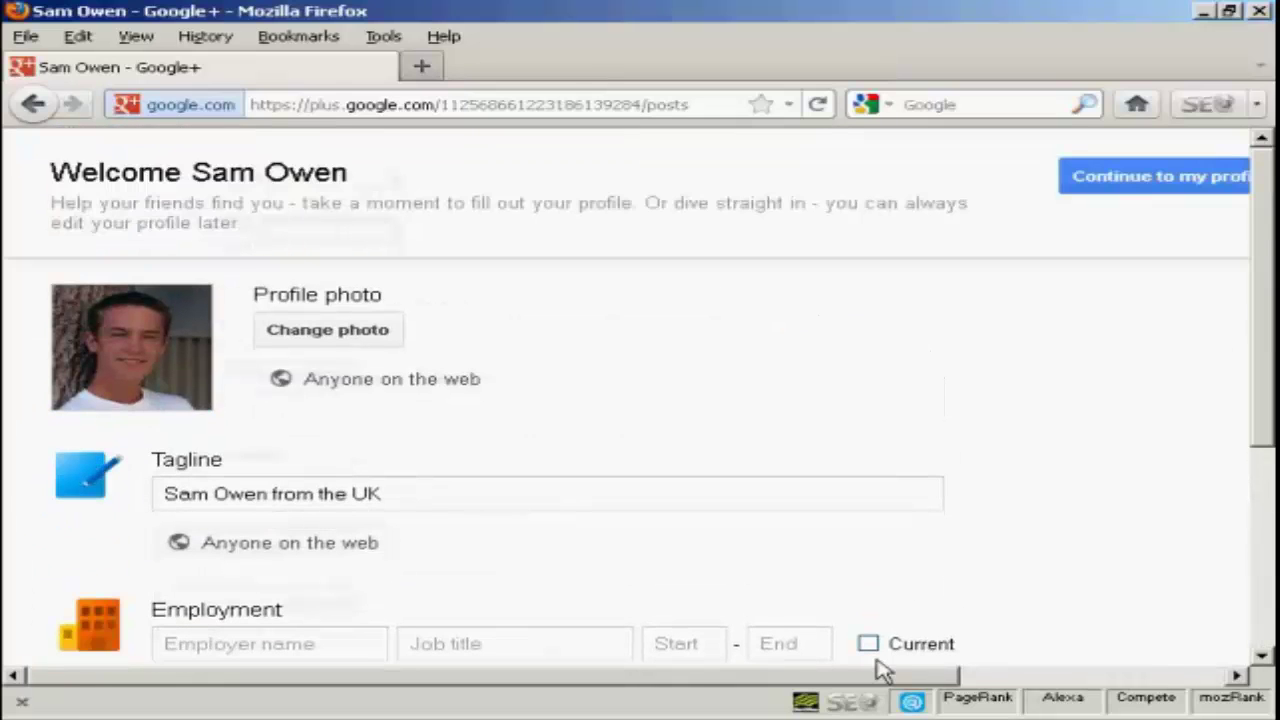
drag(957, 675, 1068, 680)
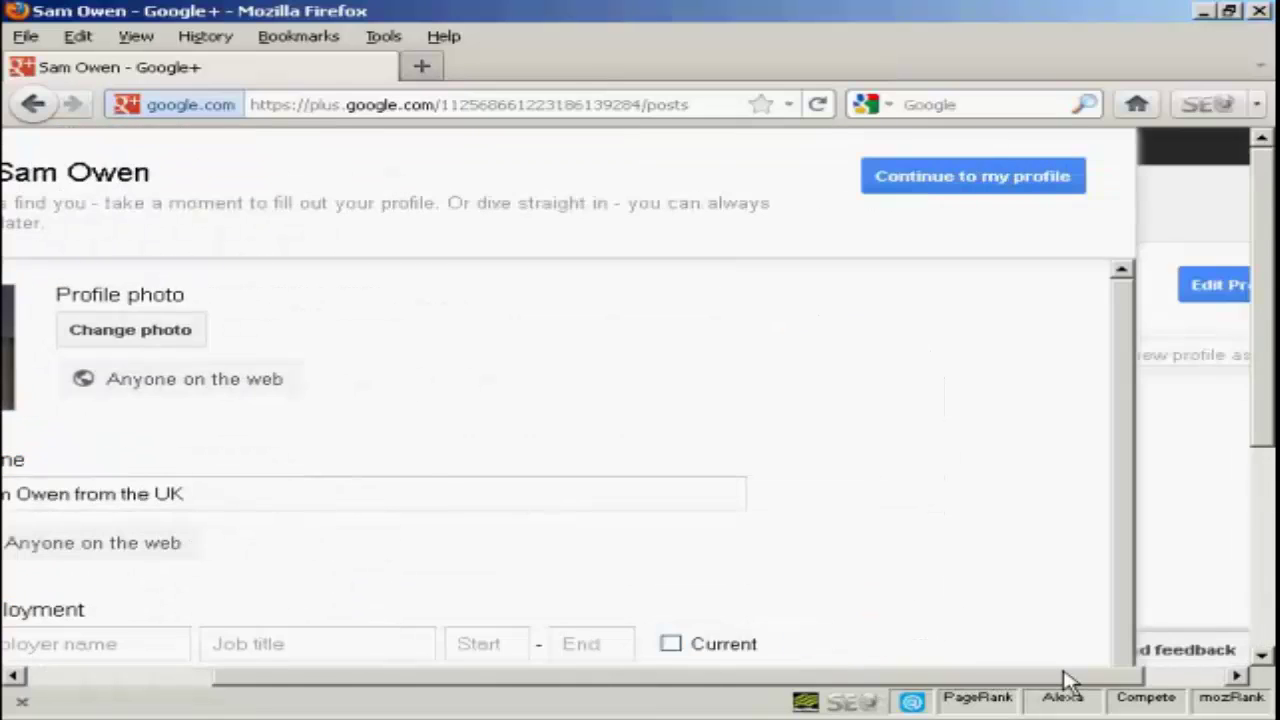
click(965, 185)
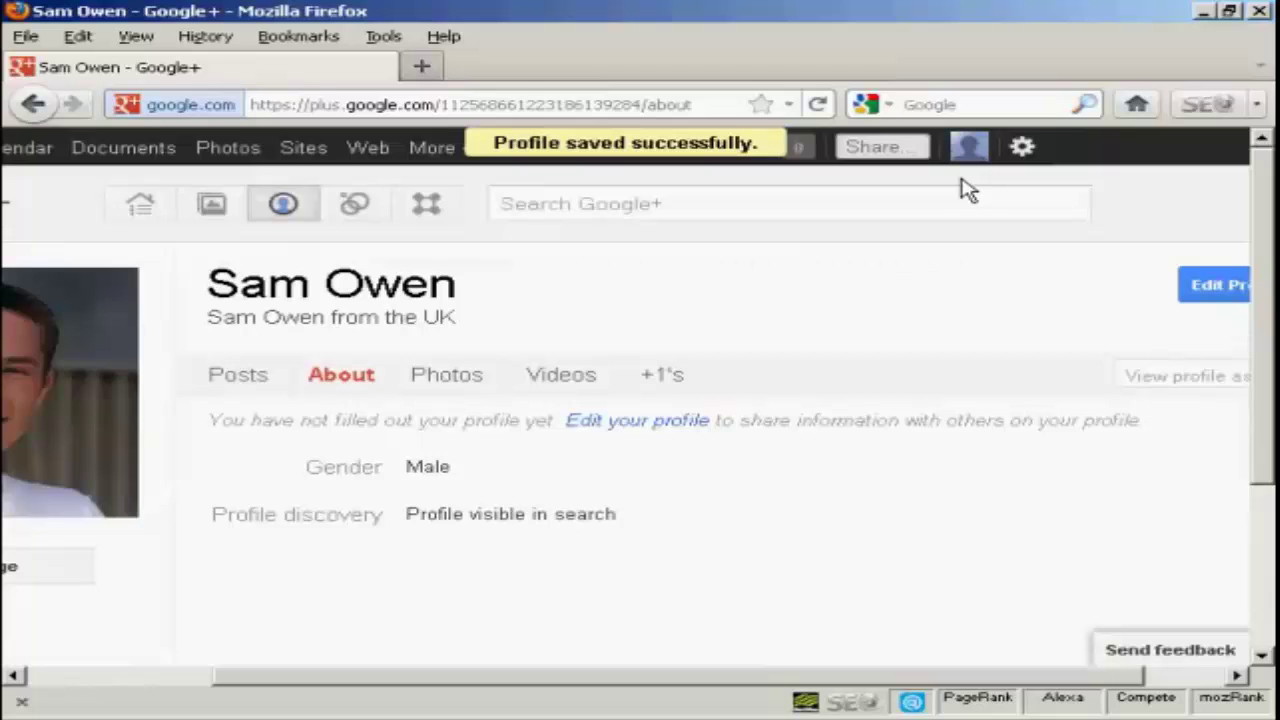
Step: Change who can see the people in your circles to Your circles, keeping All circles shown, and save the visibility settings
drag(905, 678, 640, 680)
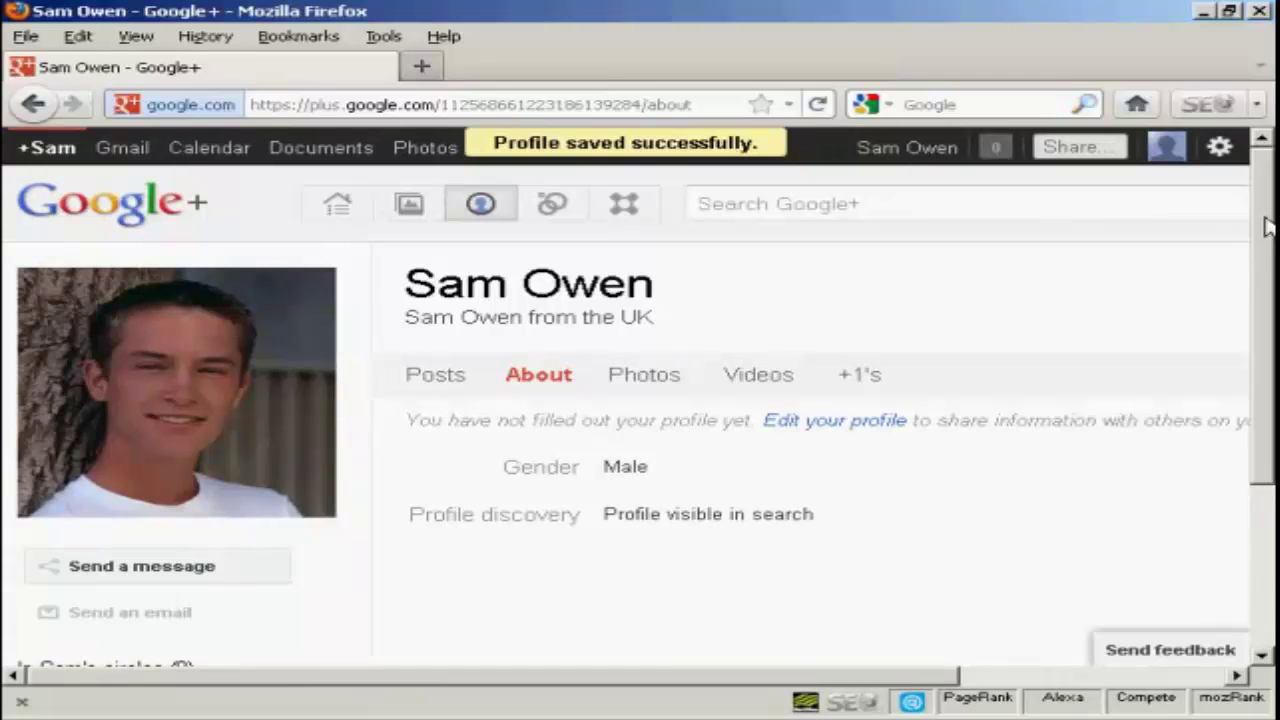
drag(1265, 225, 1265, 400)
scroll(1265, 400, down, 1)
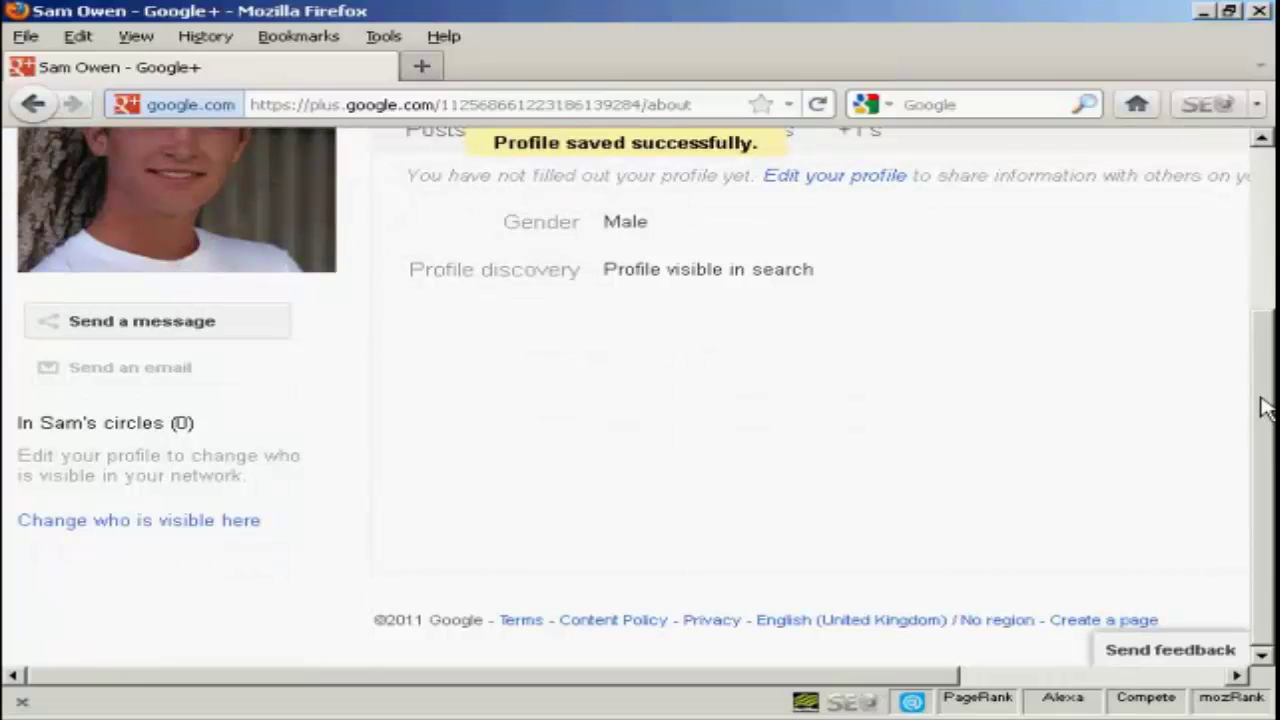
click(220, 537)
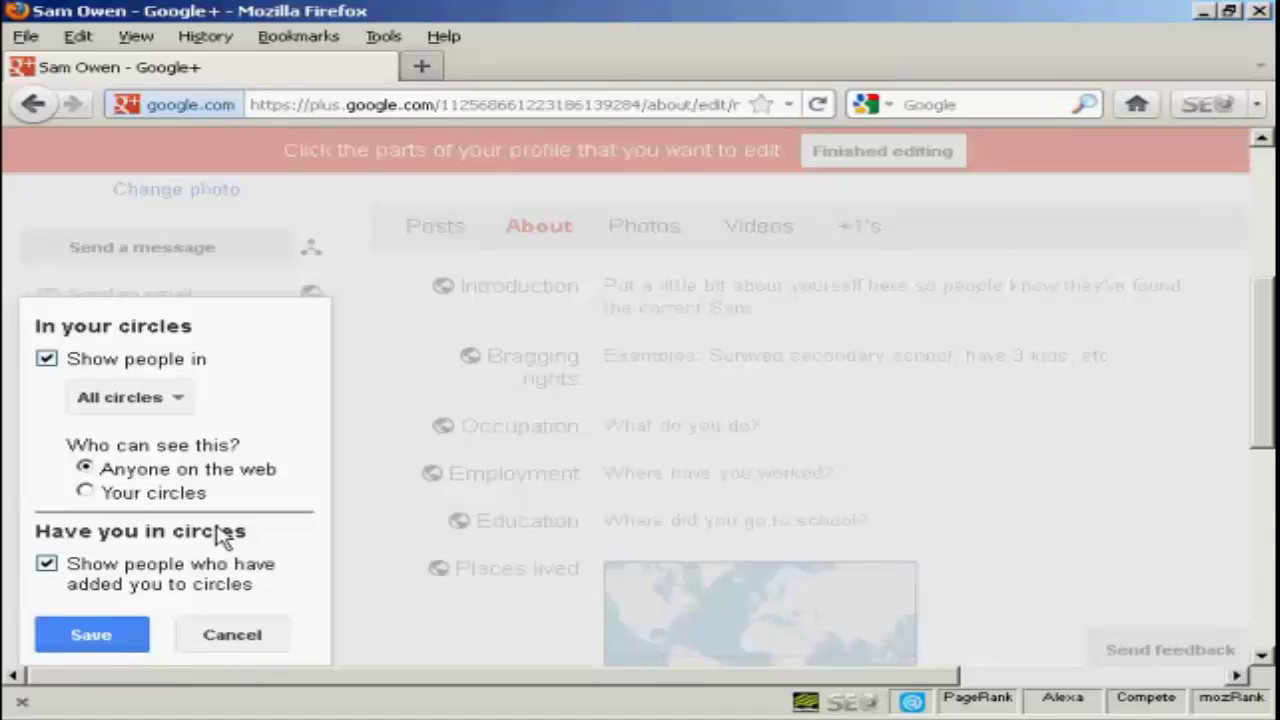
click(176, 400)
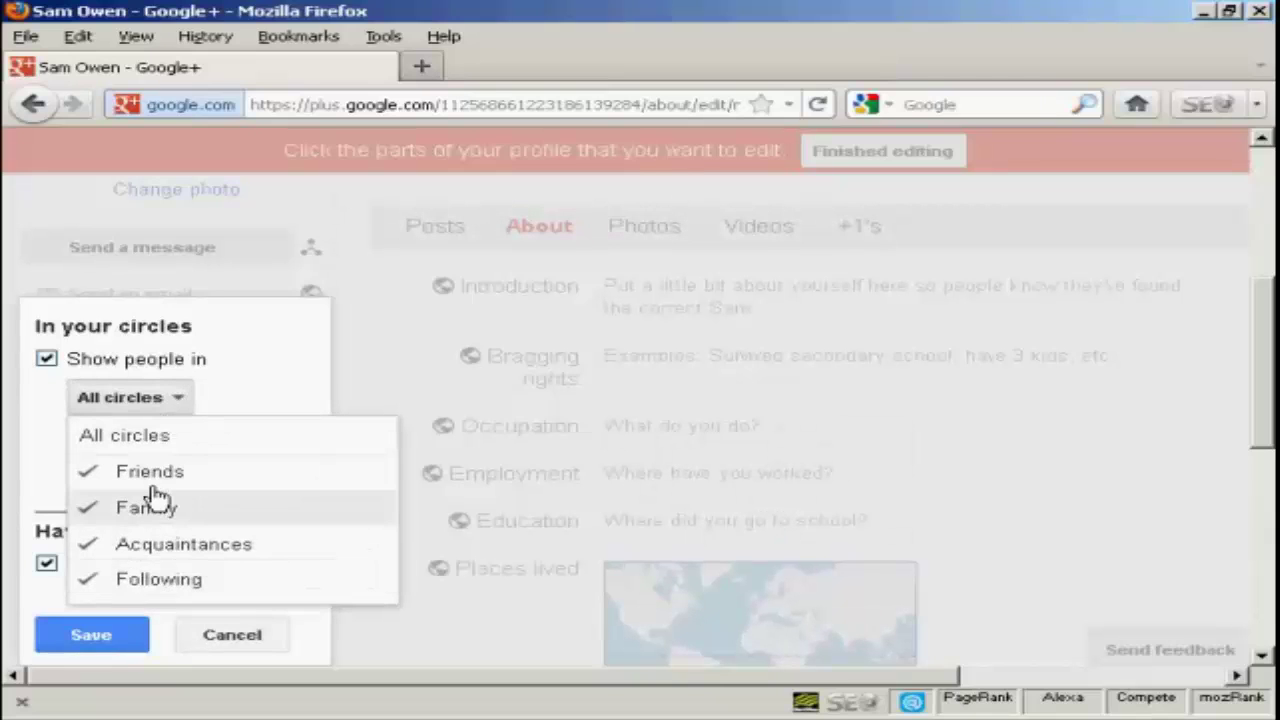
click(270, 350)
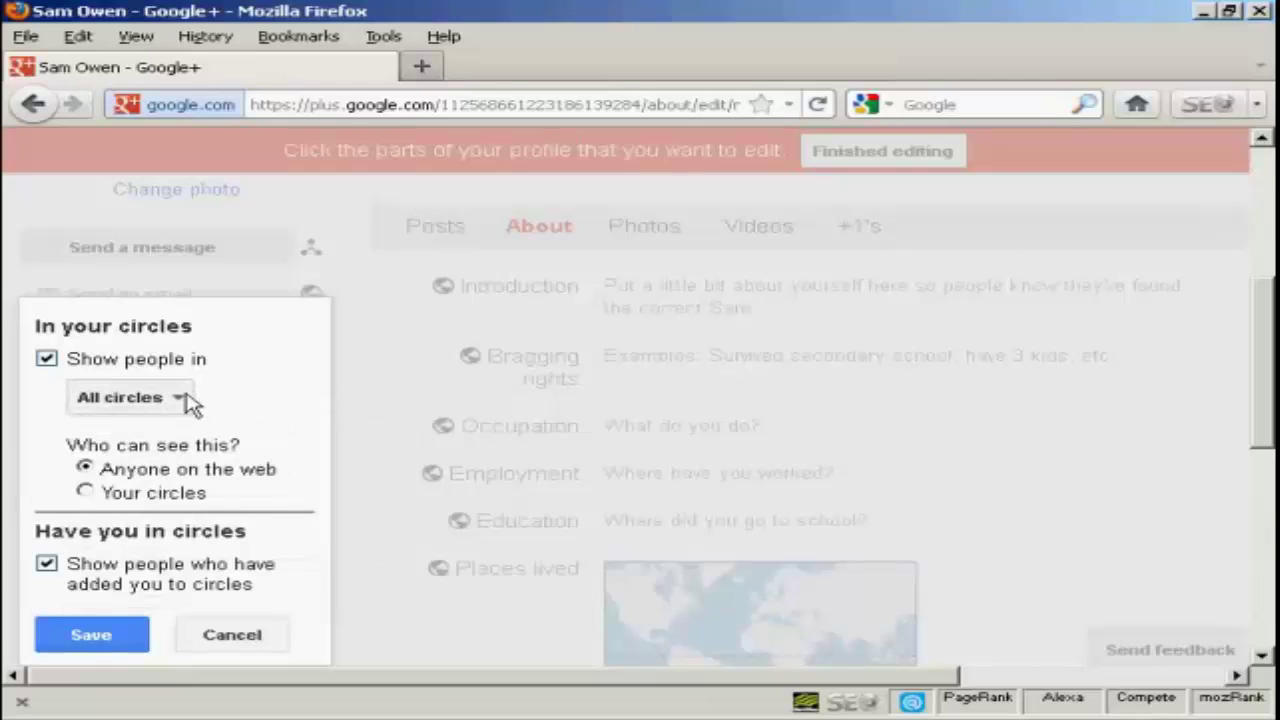
click(85, 494)
scroll(265, 488, down, 3)
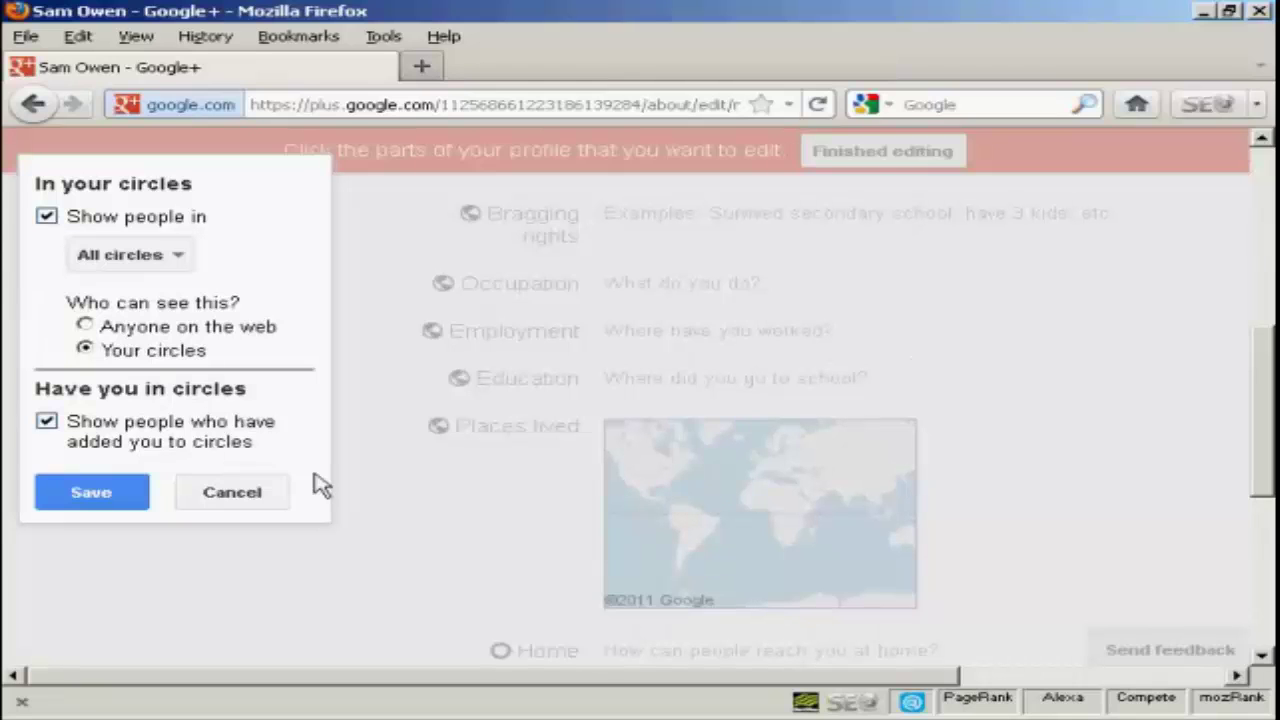
click(82, 503)
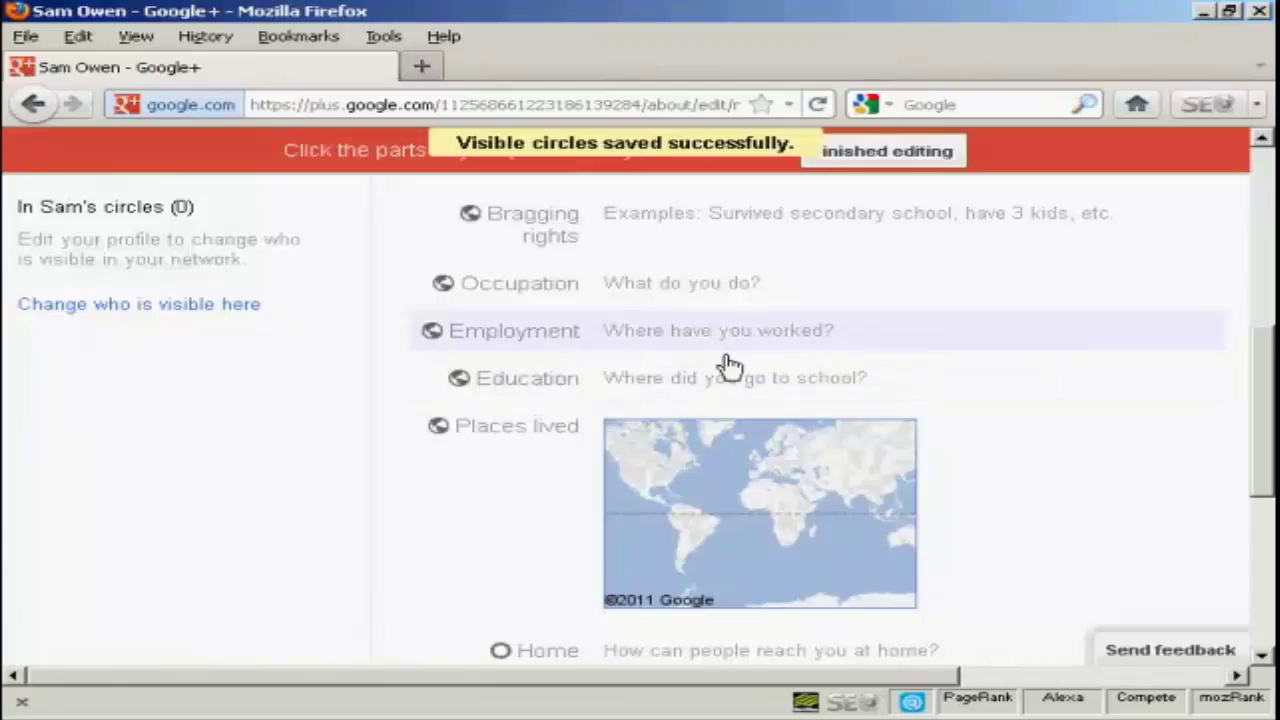
Step: Examine the editable About fields from Introduction down to Profile discovery, including the Looking for options, without changing them
mouse_move(1265, 354)
mouse_down()
mouse_move(1265, 318)
mouse_move(1262, 337)
mouse_up()
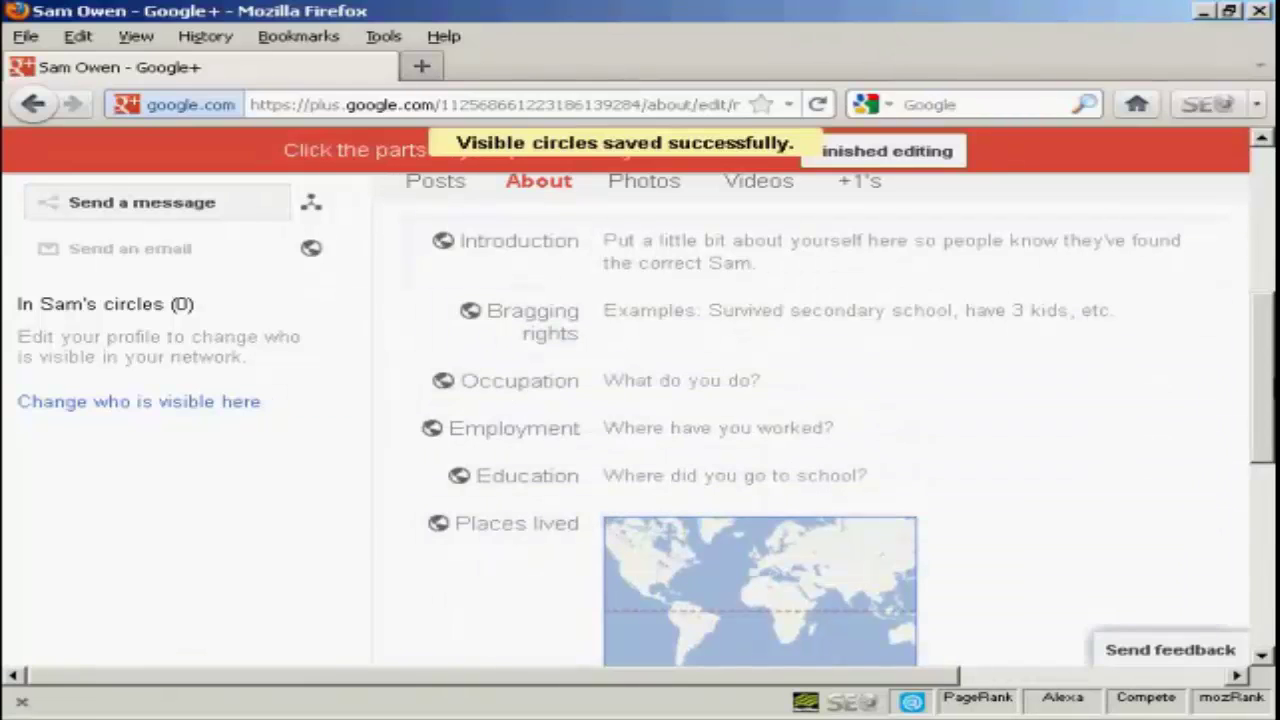
drag(1270, 396, 1270, 491)
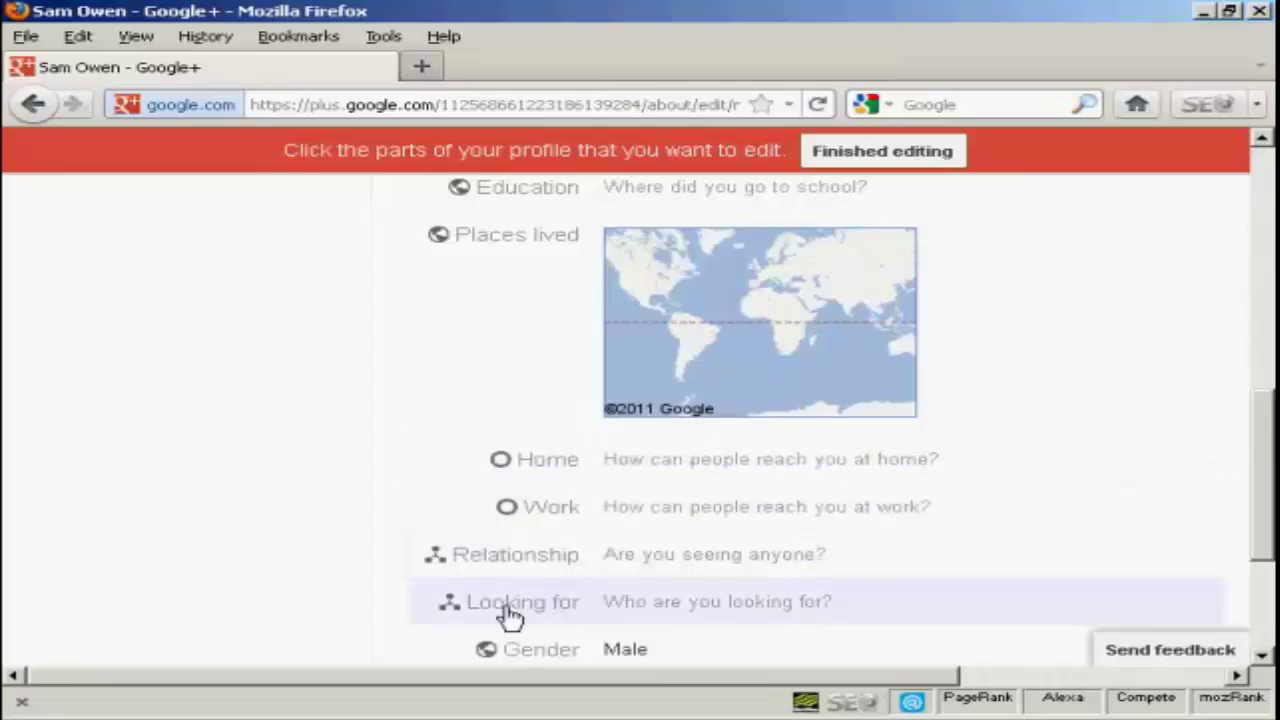
click(528, 610)
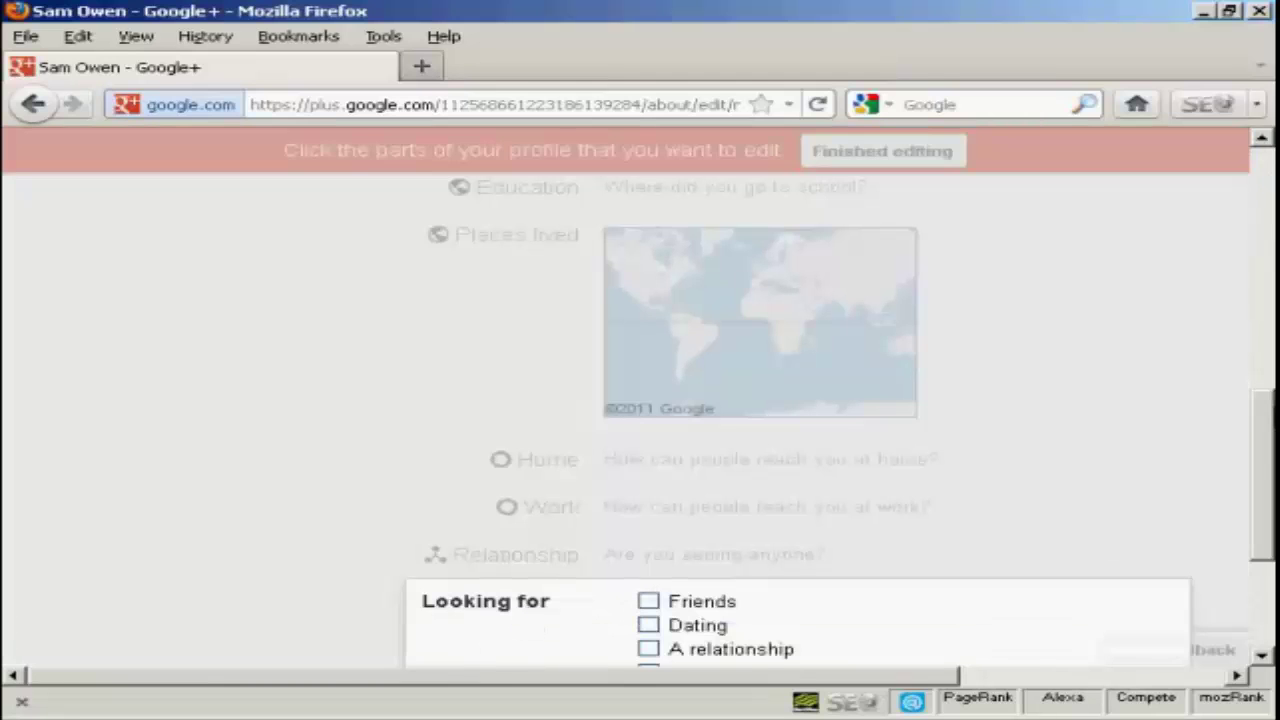
drag(1260, 443, 1262, 480)
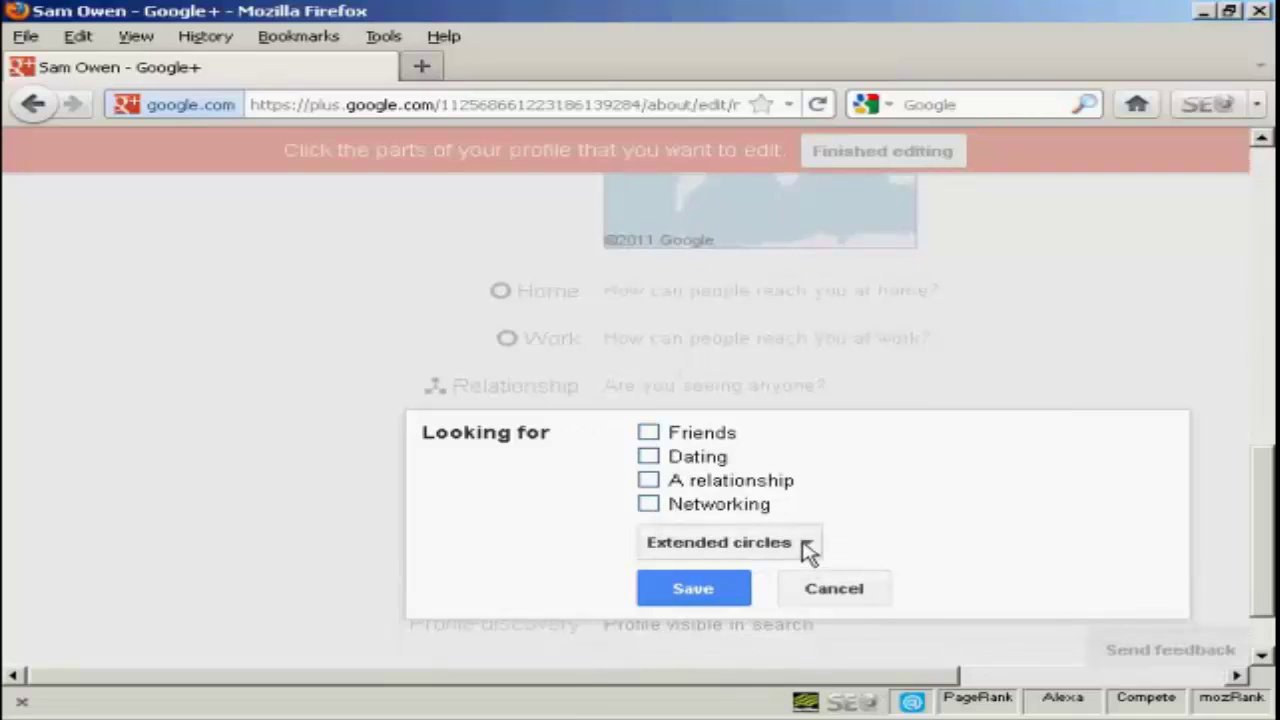
click(836, 592)
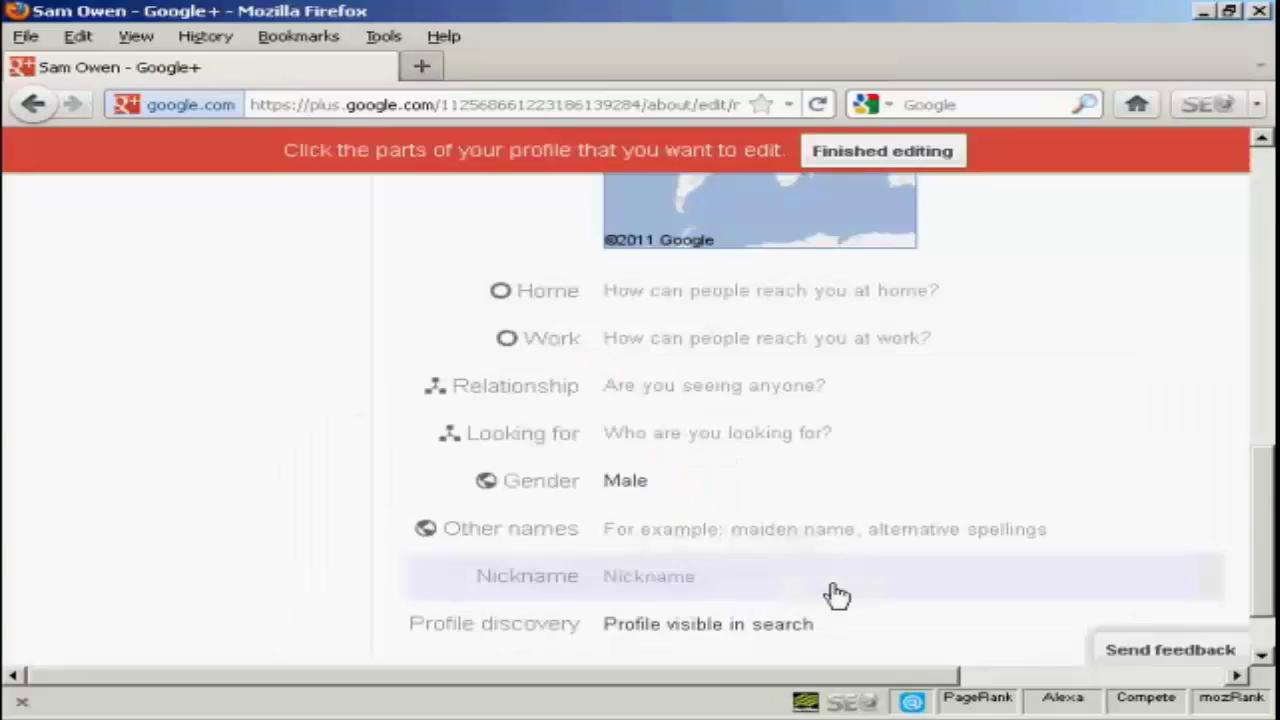
drag(1266, 486, 1266, 565)
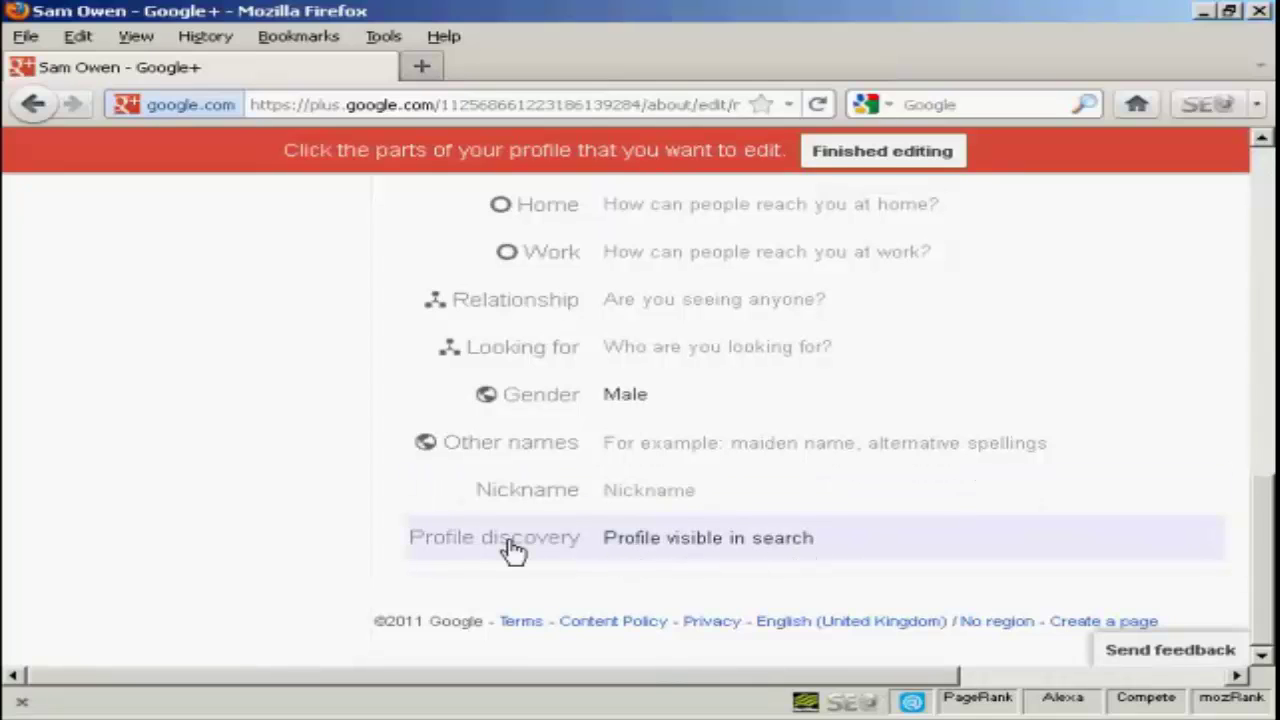
Step: Examine the Profile discovery option and cancel without changes, and look back over the About fields from Introduction to Places lived
click(703, 552)
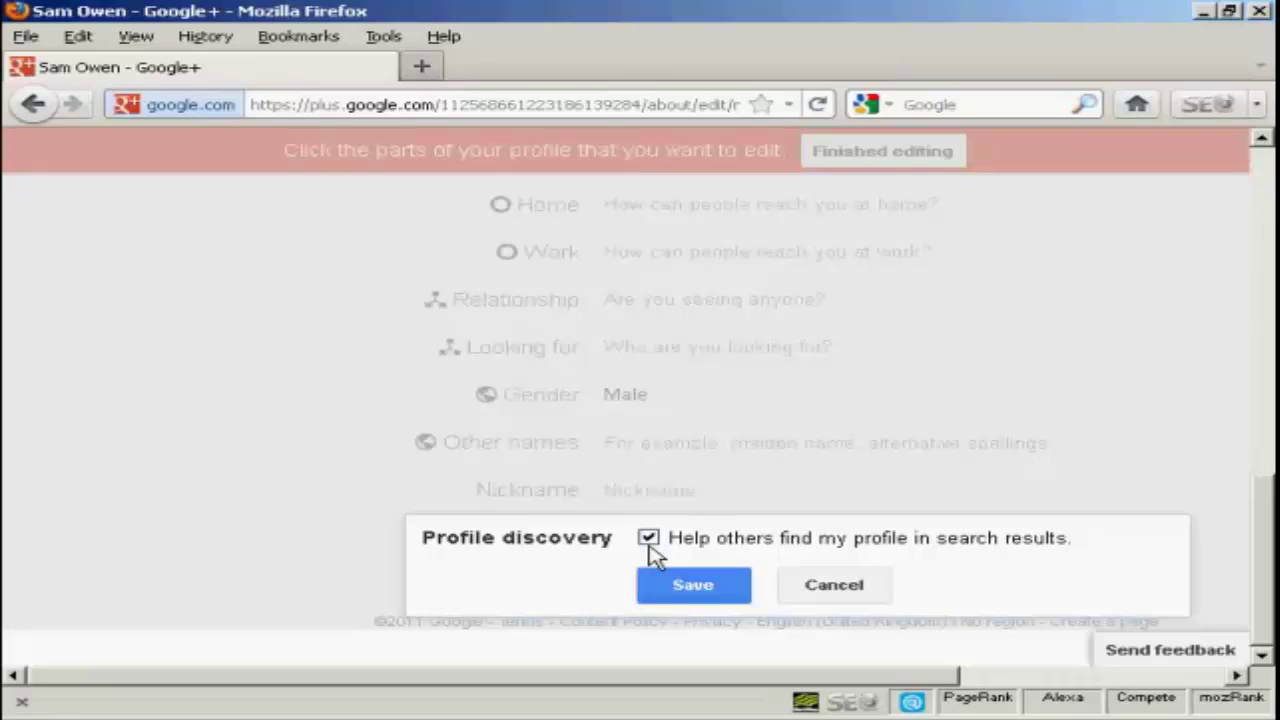
click(853, 594)
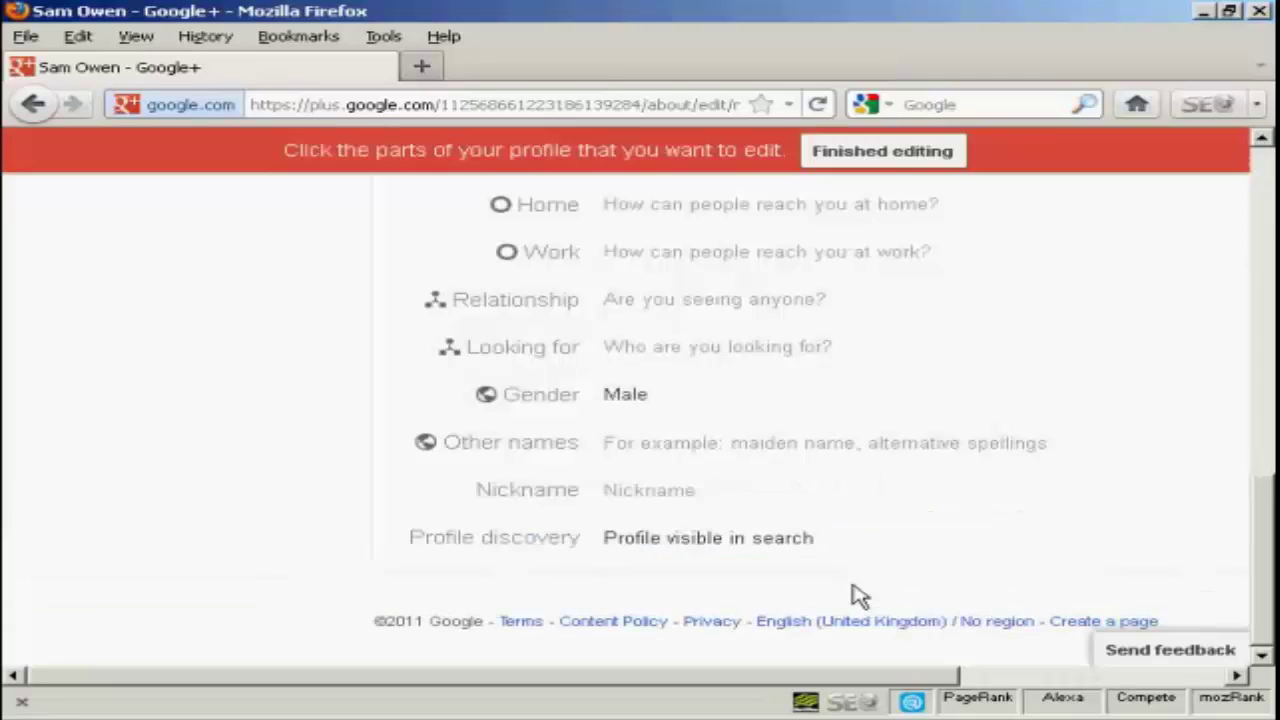
drag(1265, 527, 1265, 342)
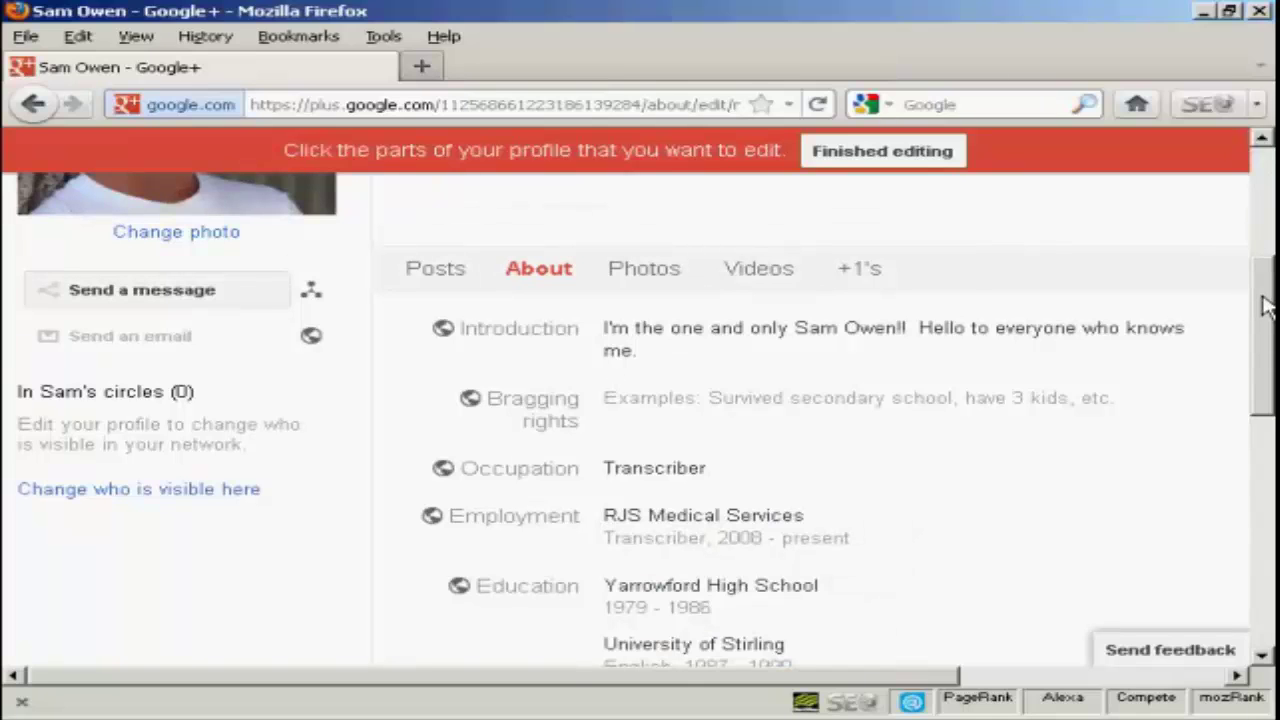
drag(1262, 308, 1264, 343)
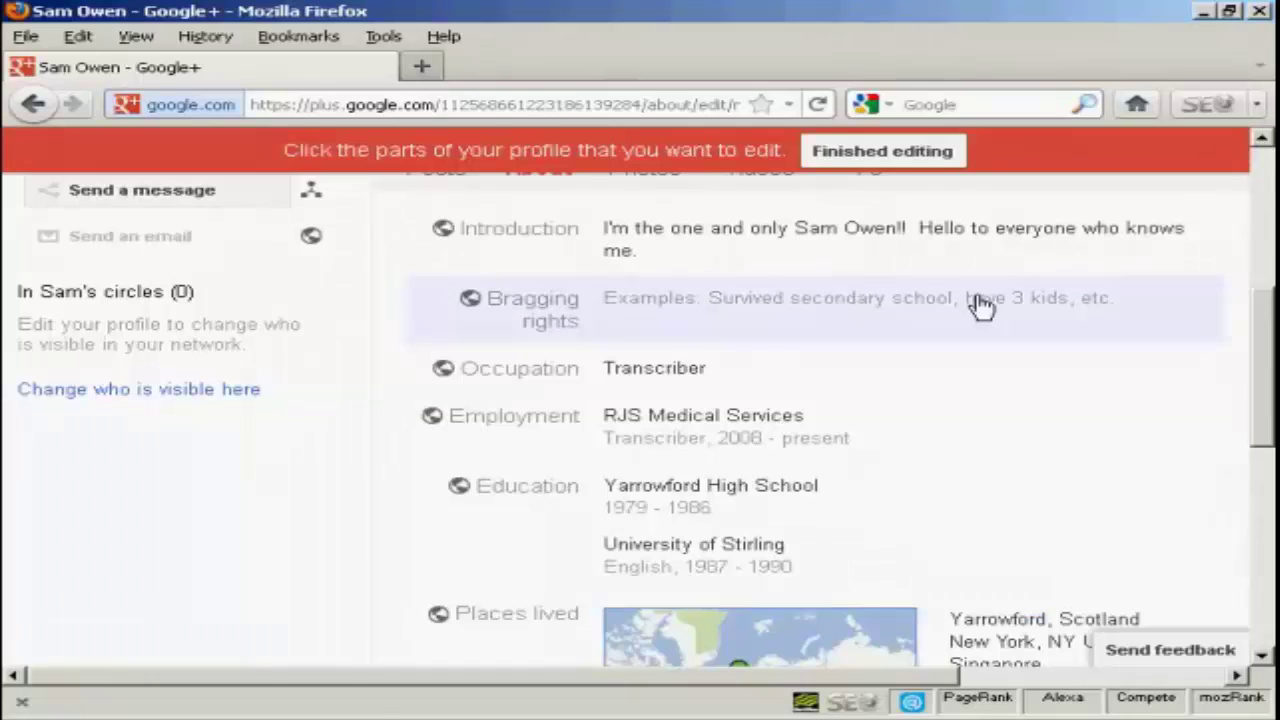
Step: Look through the contact types and the visibility choices offered for the Home contact info, and cancel without entering anything
drag(1268, 336, 1260, 466)
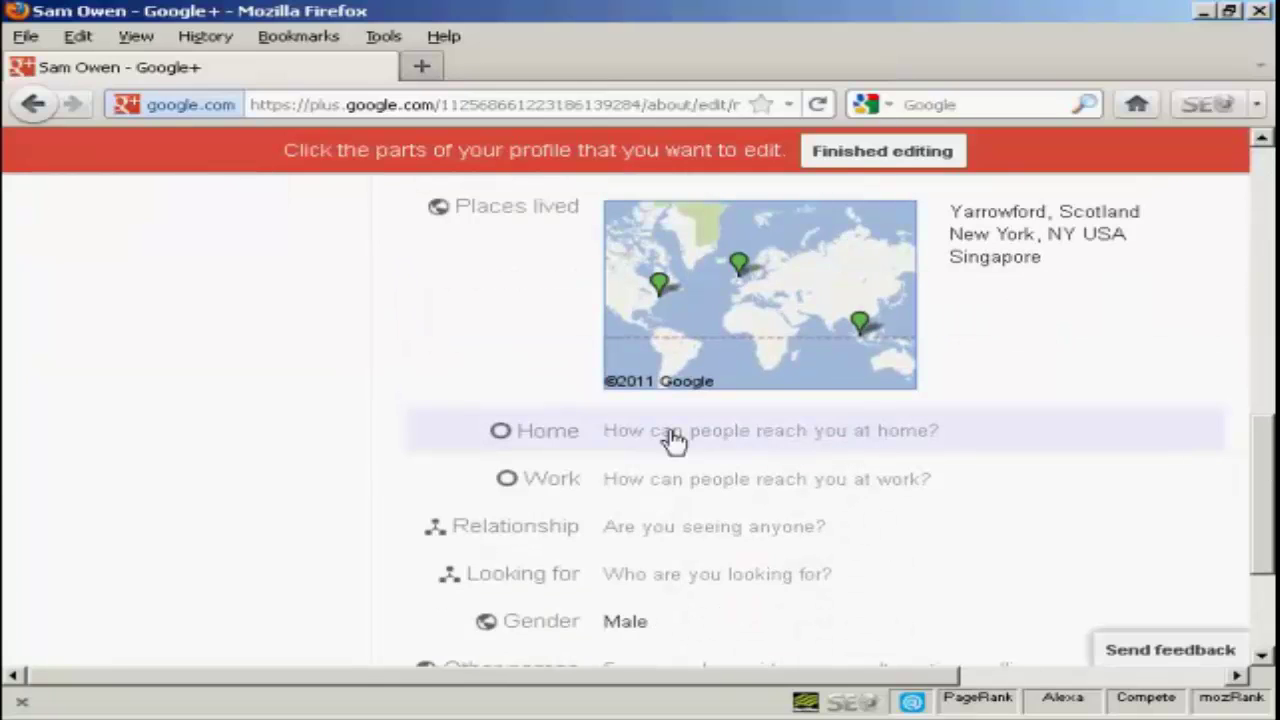
click(560, 446)
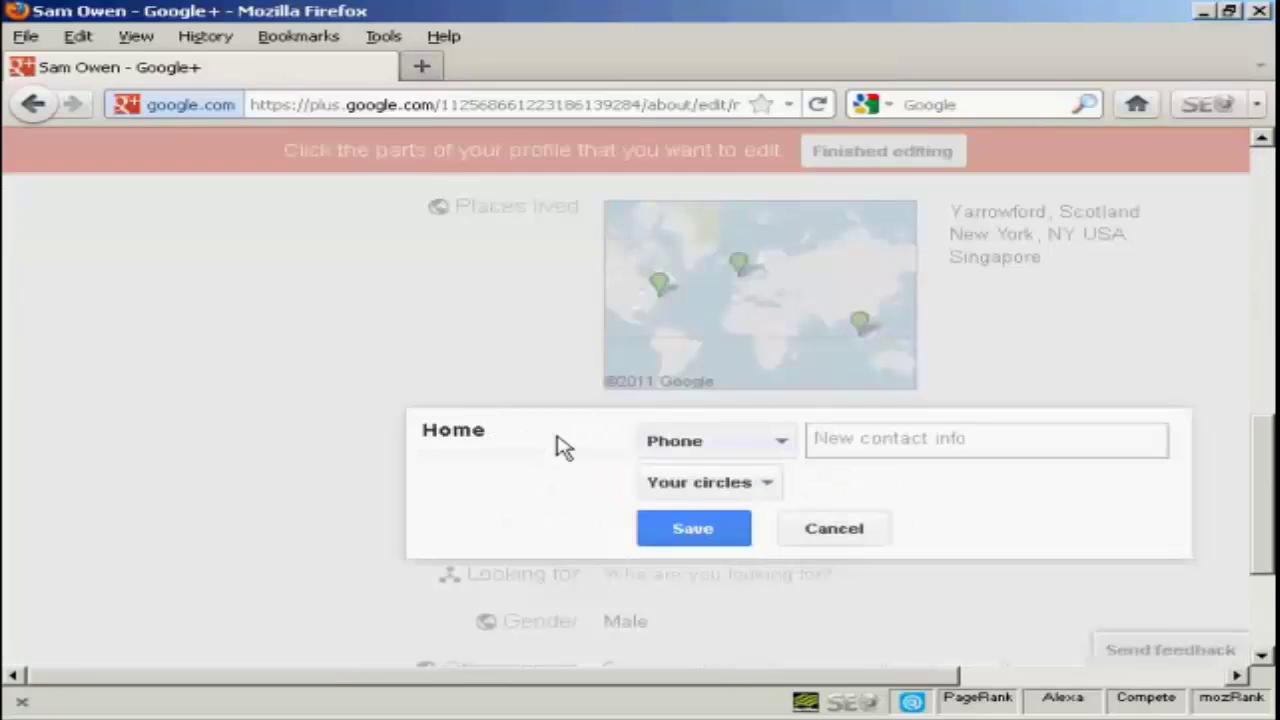
click(779, 445)
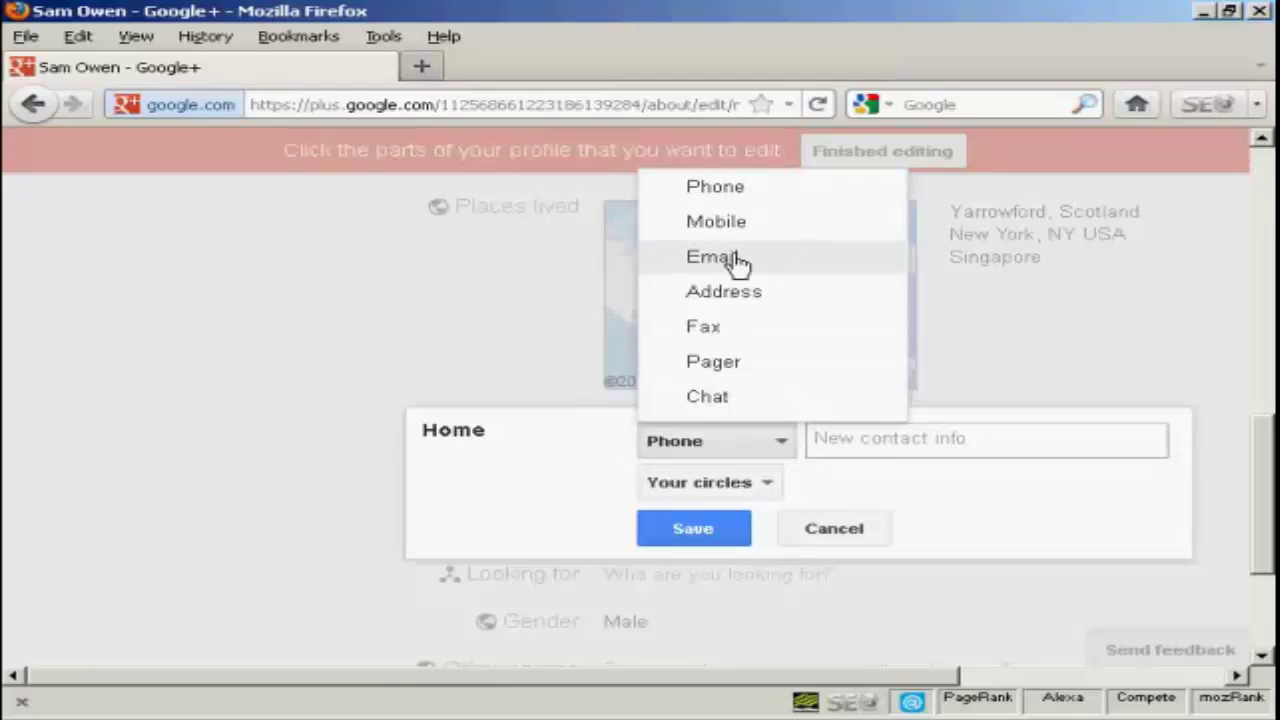
click(1012, 515)
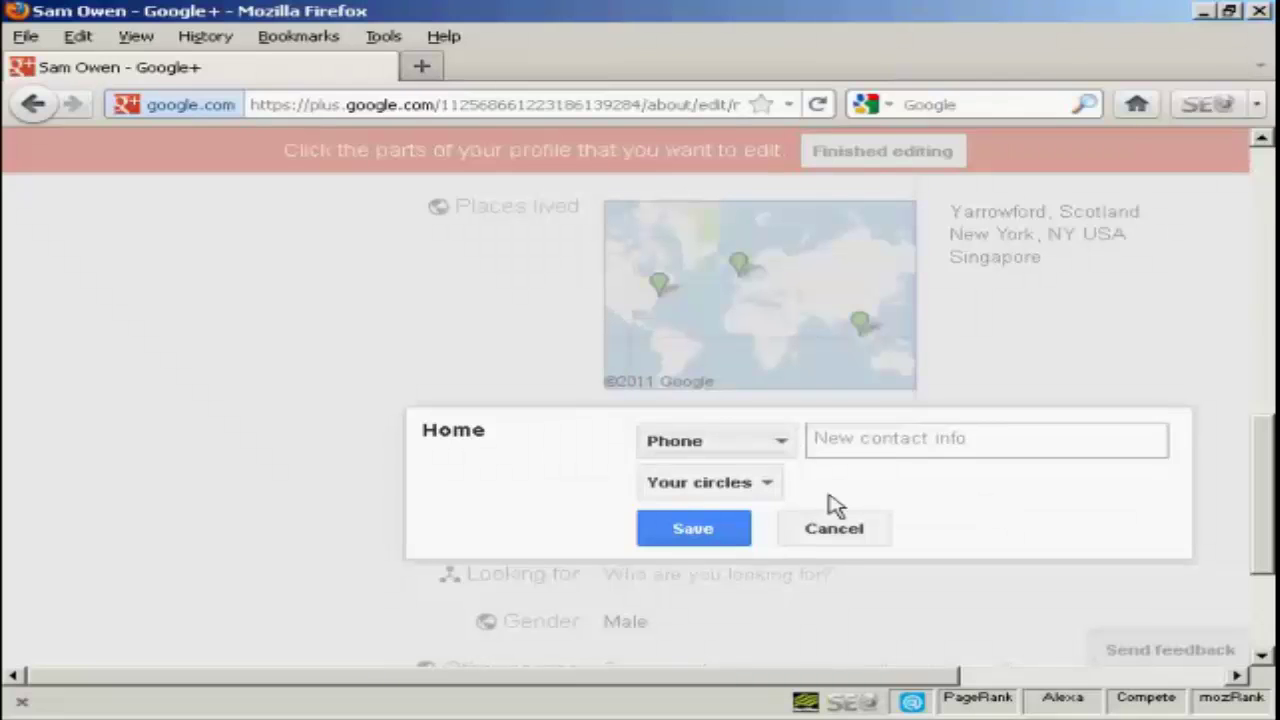
click(772, 485)
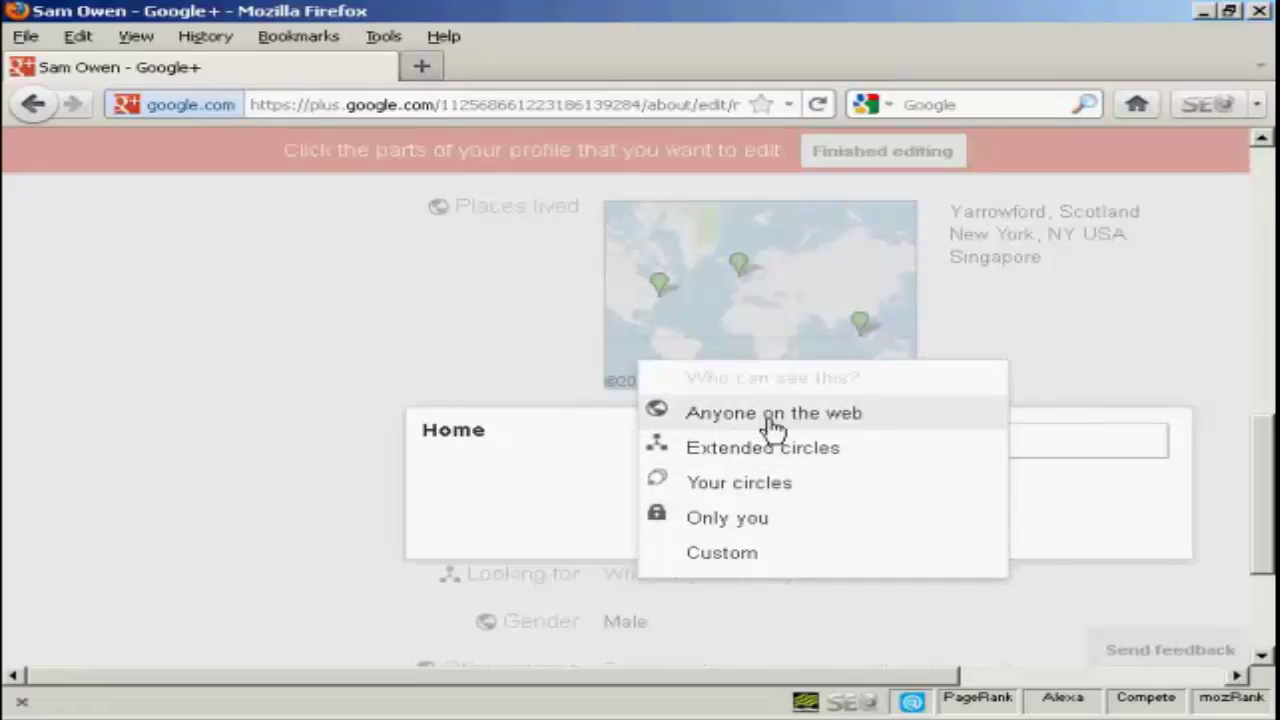
click(1138, 525)
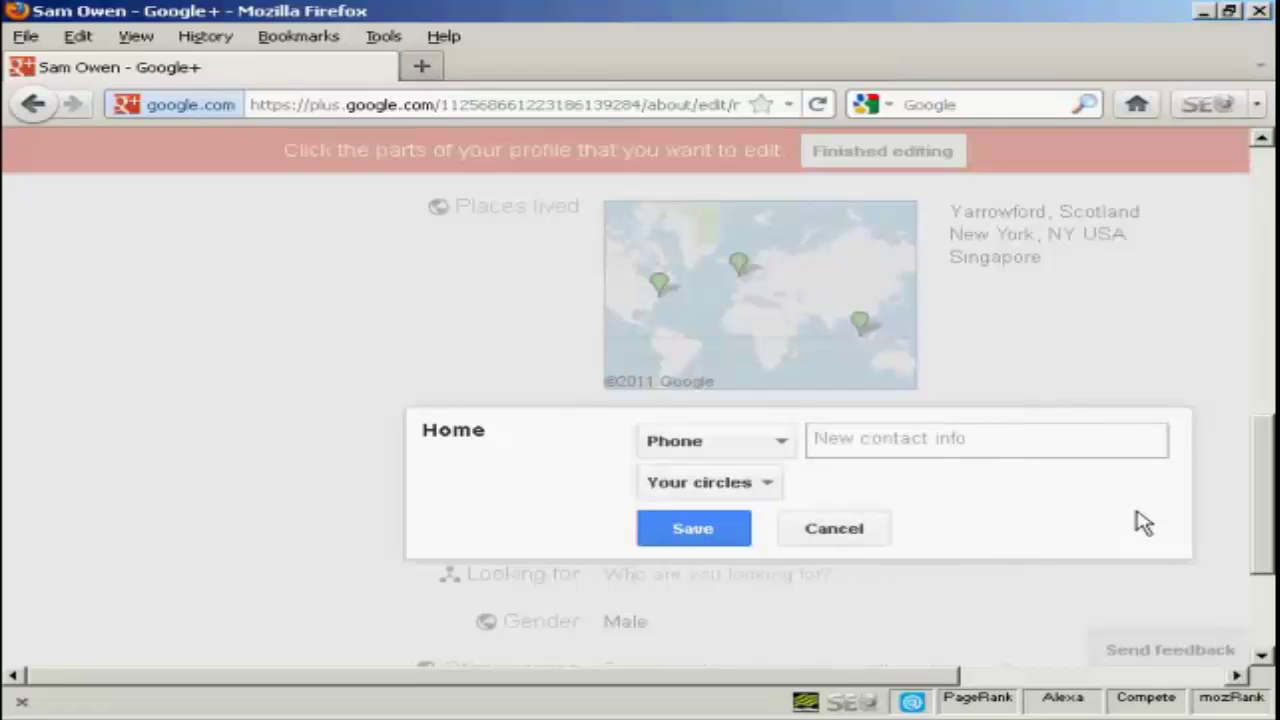
click(836, 534)
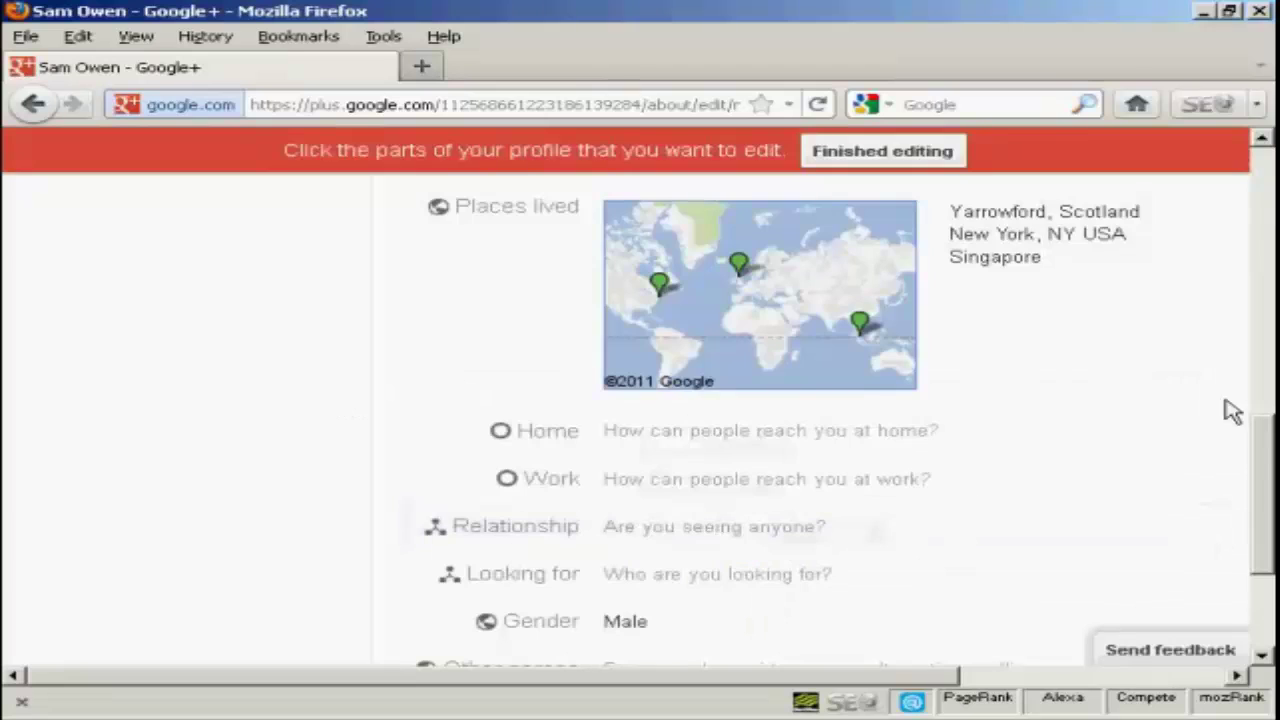
Step: Check the profile's option for helping others find it in search results once more, and cancel without changing it
drag(1265, 460, 1265, 563)
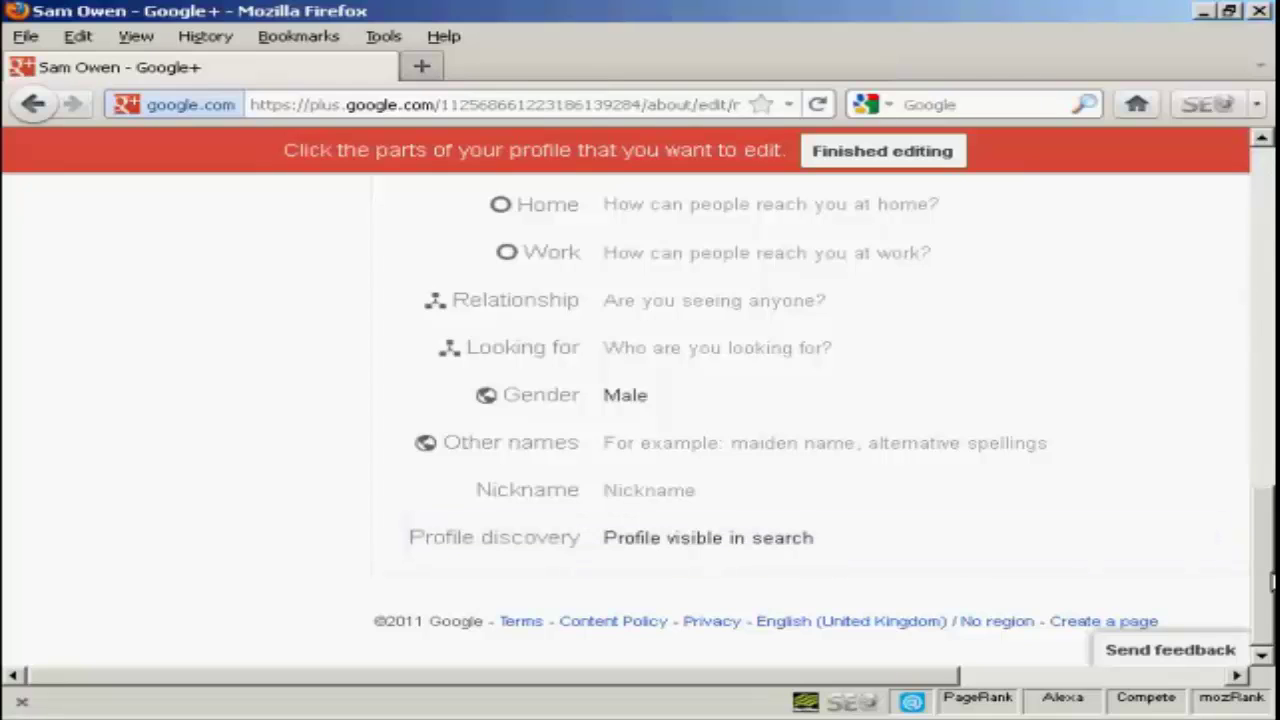
click(791, 542)
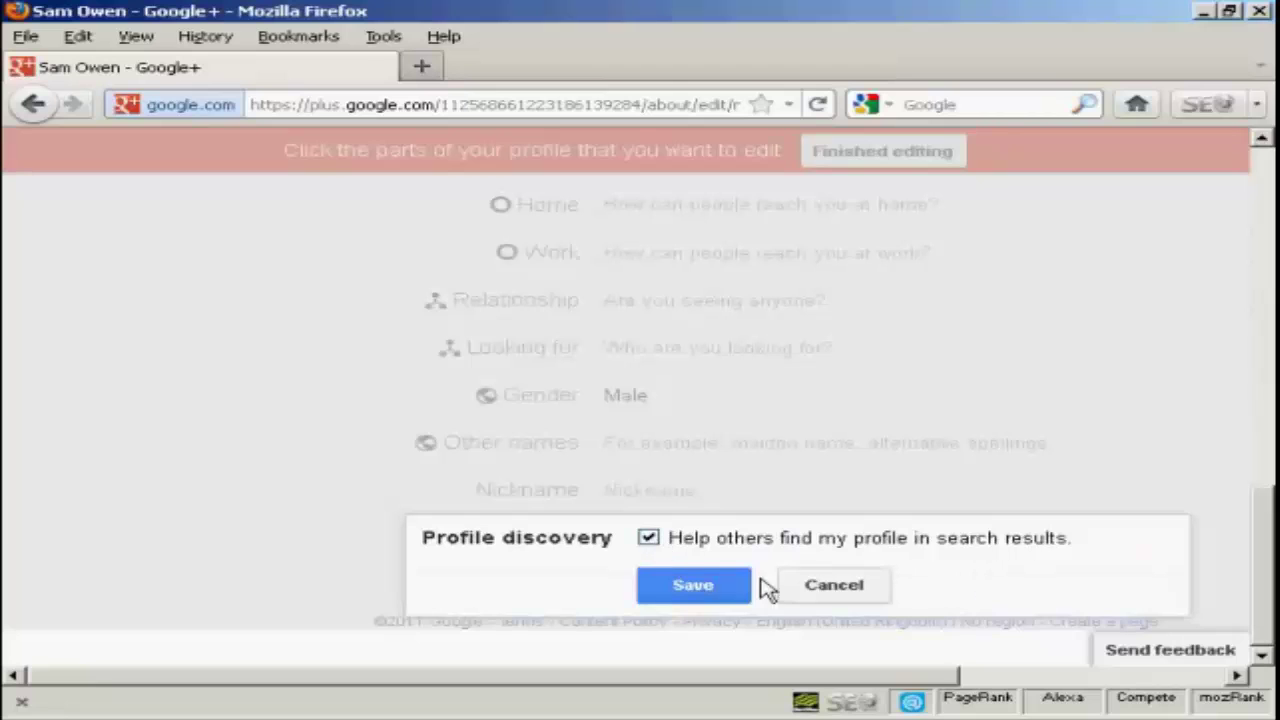
click(835, 590)
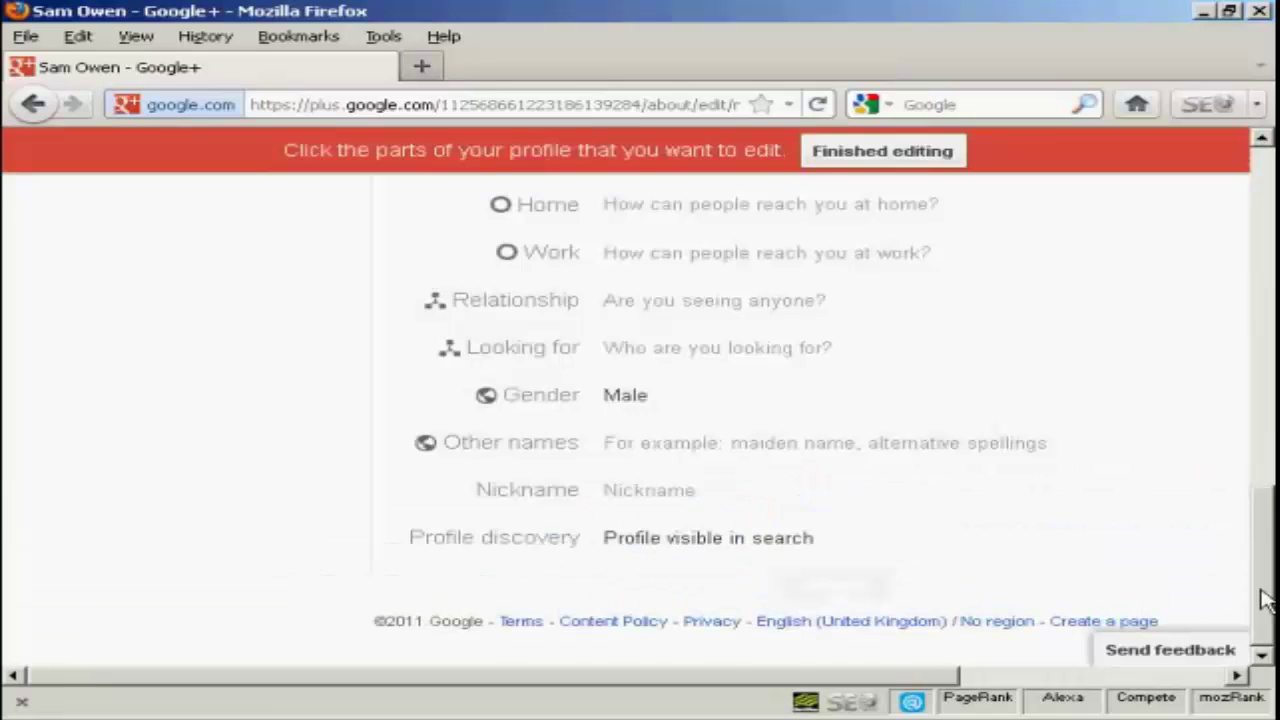
Step: Finish editing the profile and review how its About page is displayed
drag(1266, 600, 1268, 218)
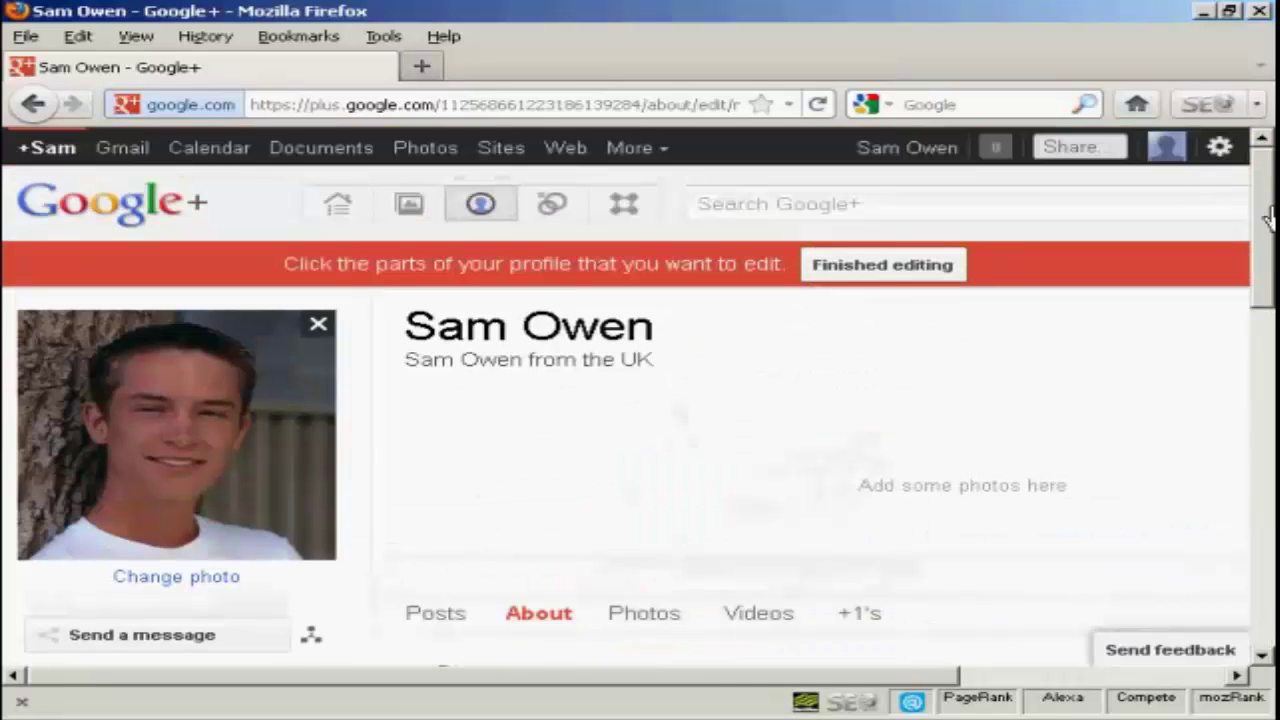
click(893, 269)
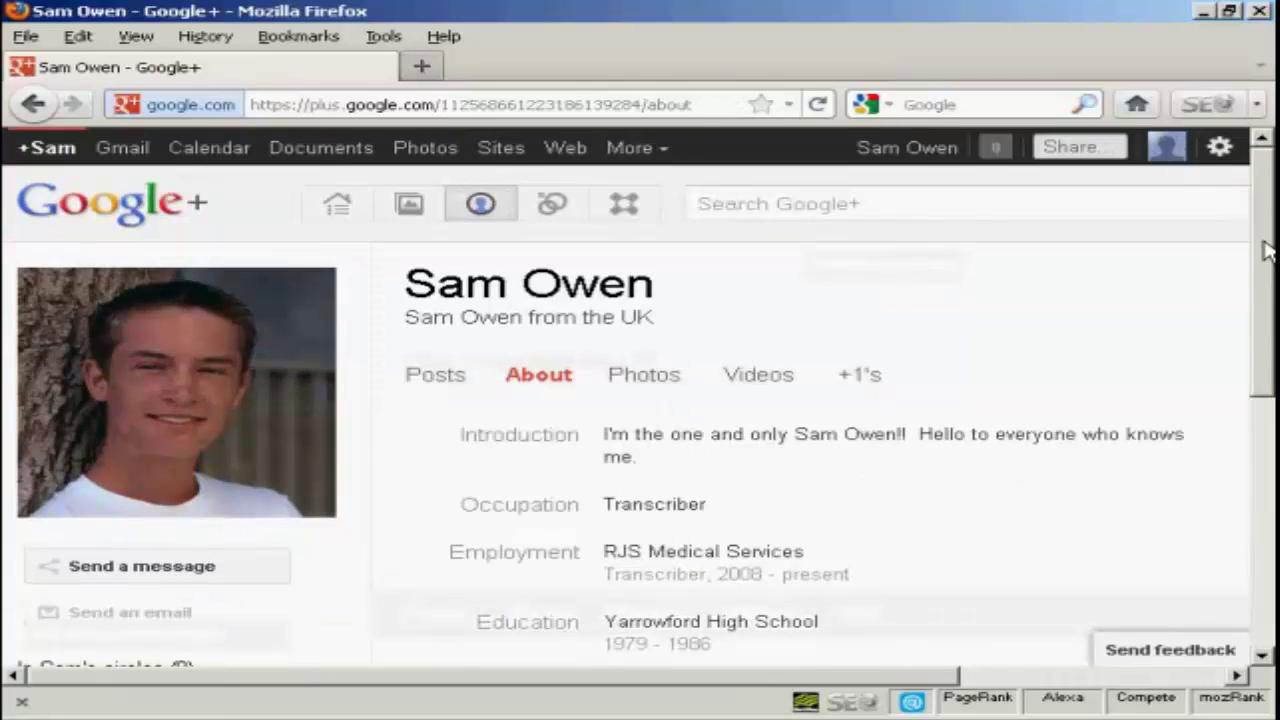
drag(1268, 287, 1272, 347)
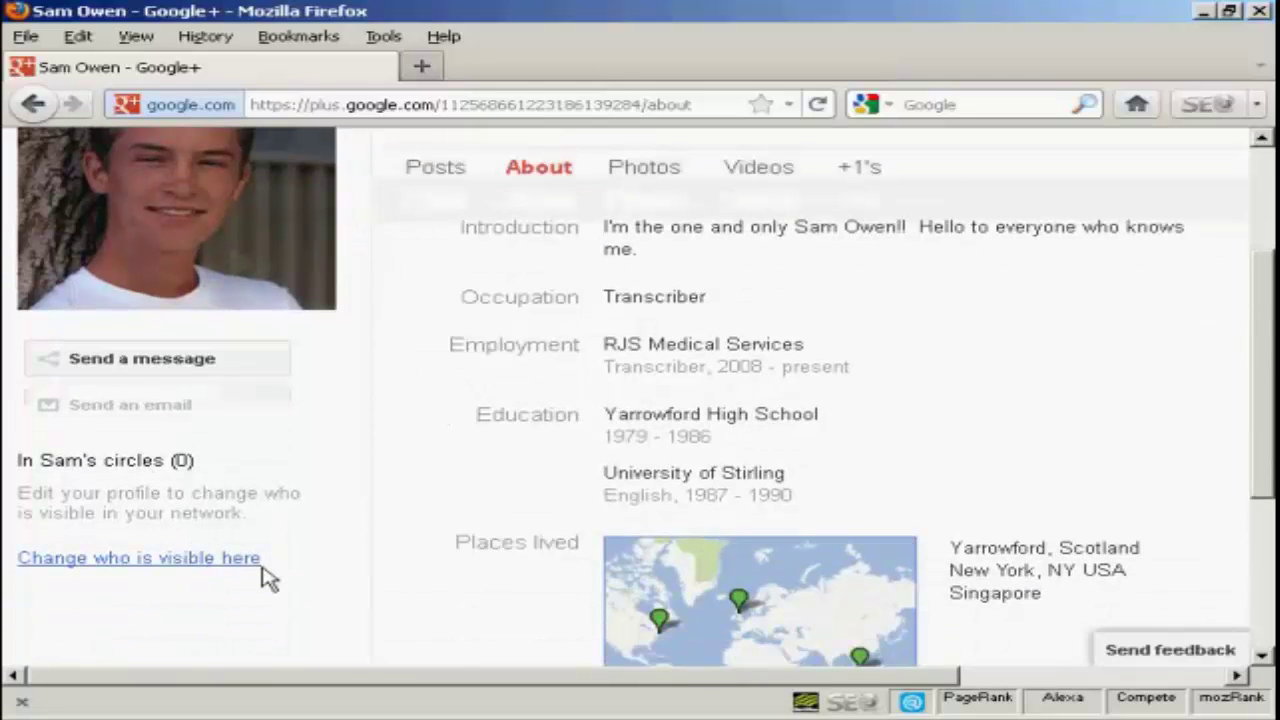
drag(1268, 405, 1270, 285)
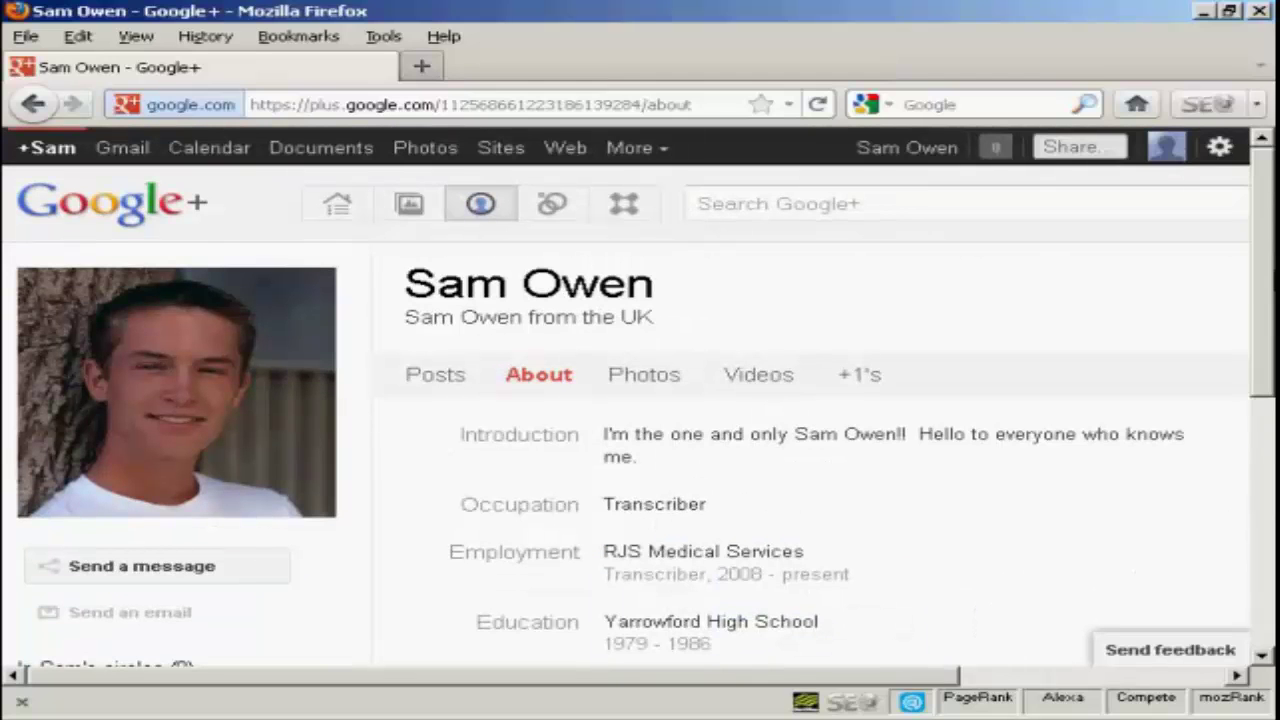
Step: Find people for your circles, add the second suggested contact to the Friends circle, and acknowledge the explanation about adding someone
click(555, 207)
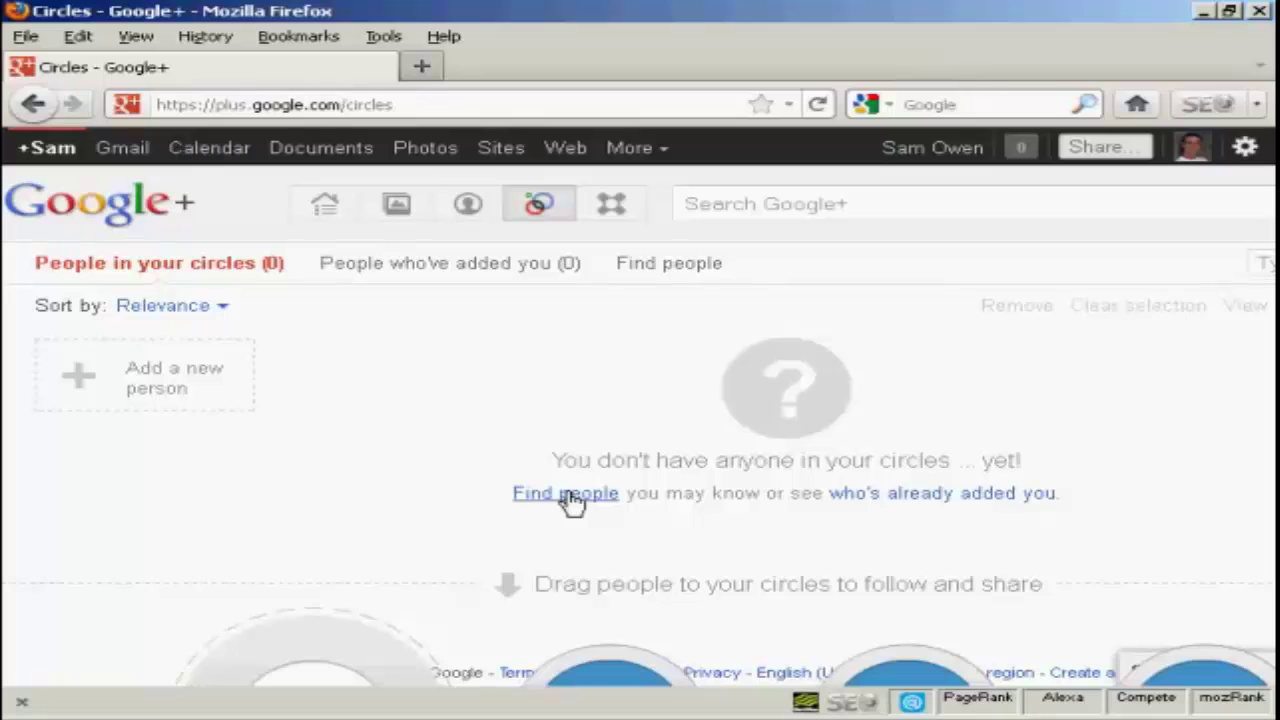
click(572, 496)
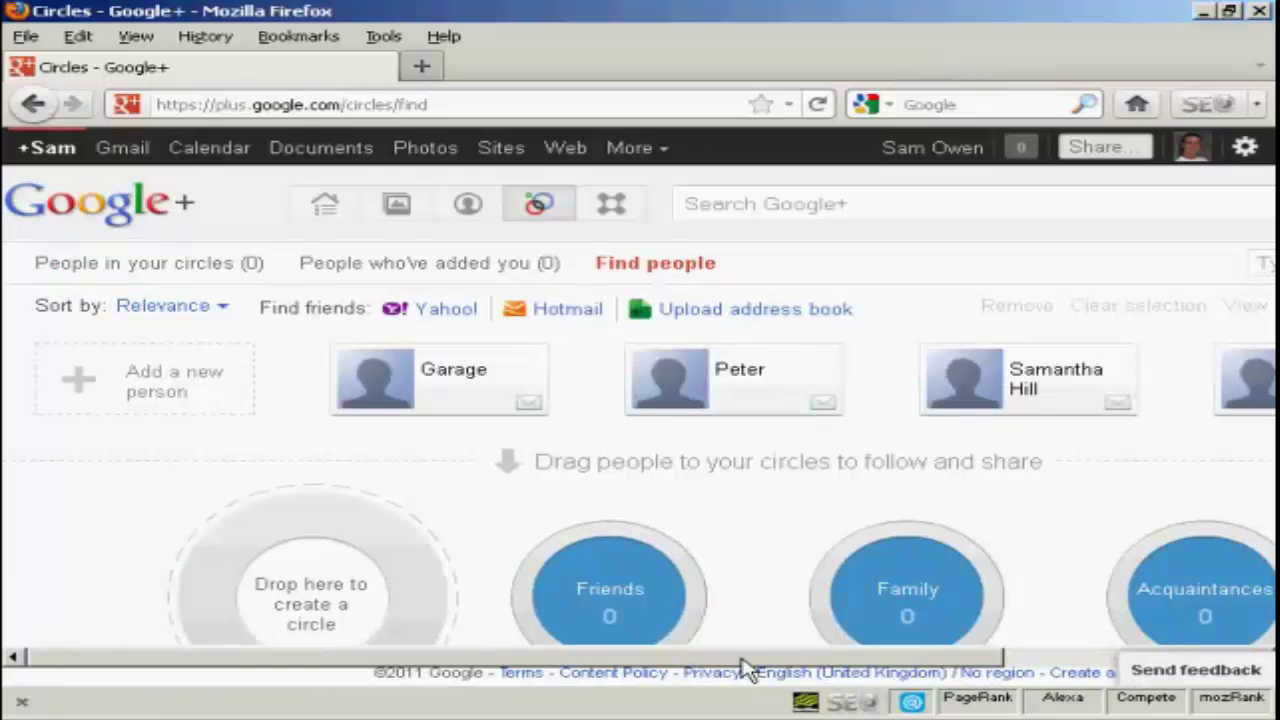
drag(811, 660, 585, 680)
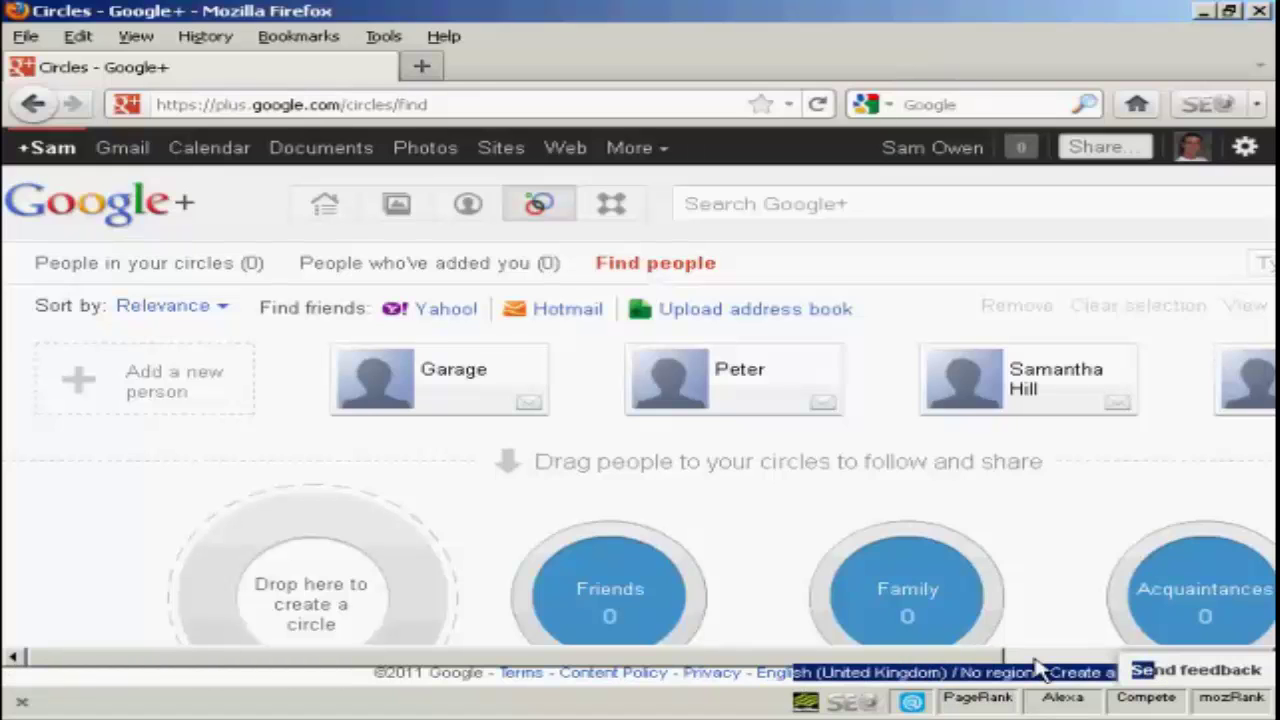
click(766, 372)
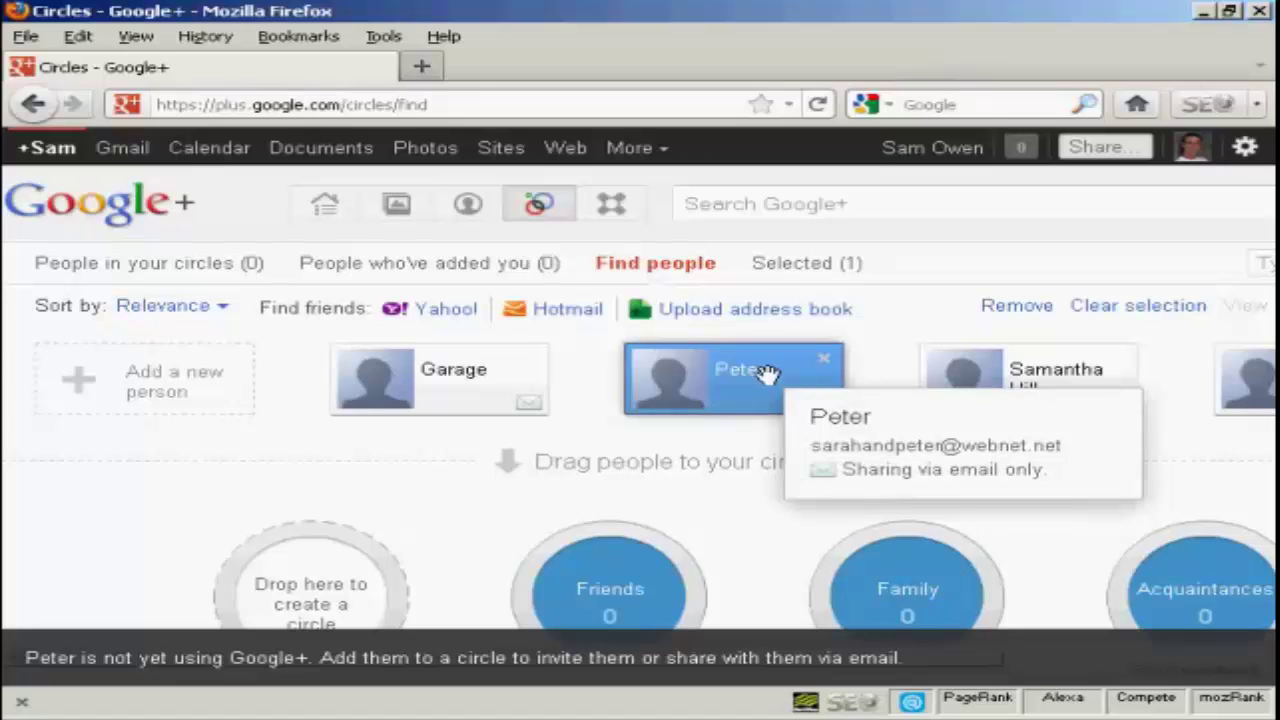
drag(766, 372, 595, 577)
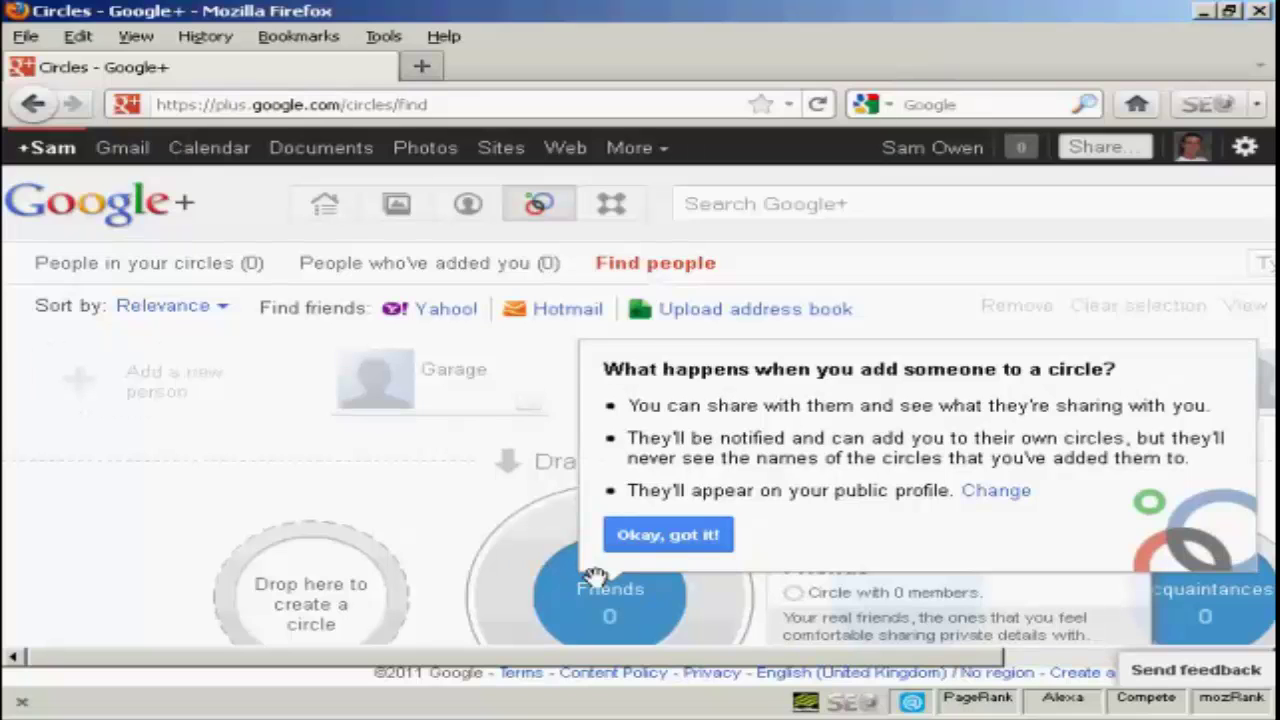
click(695, 537)
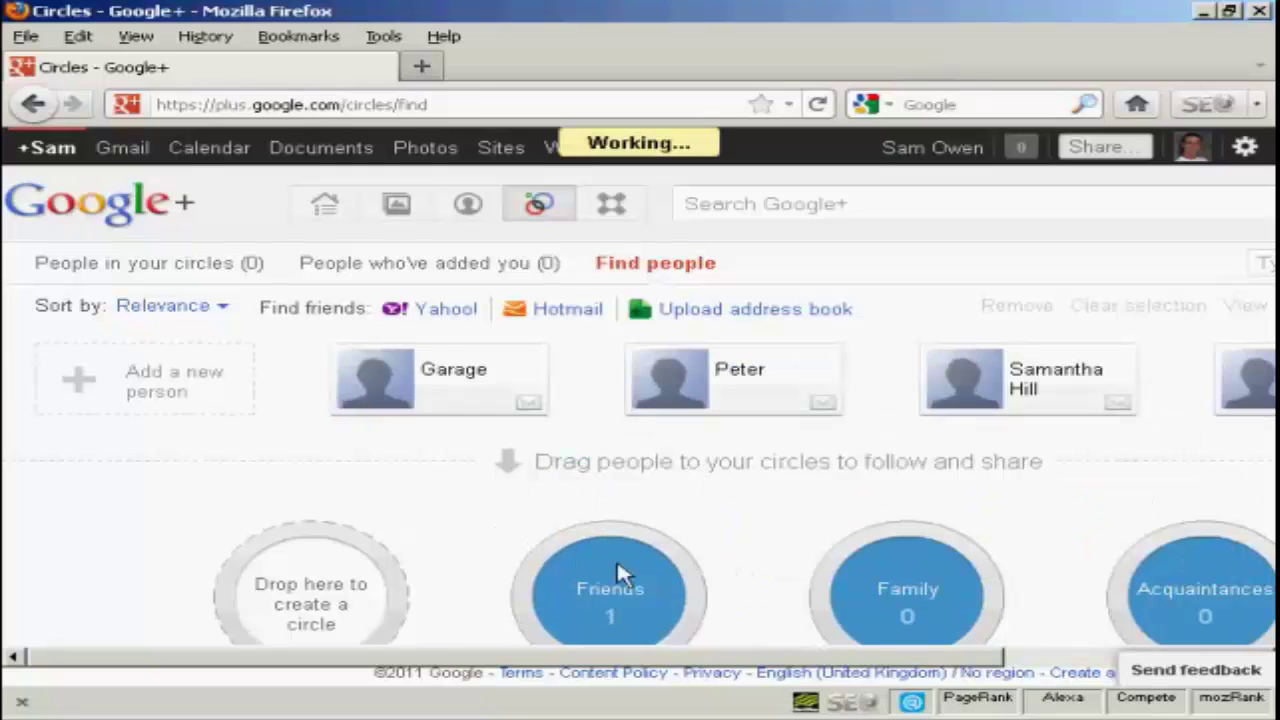
mouse_move(615, 560)
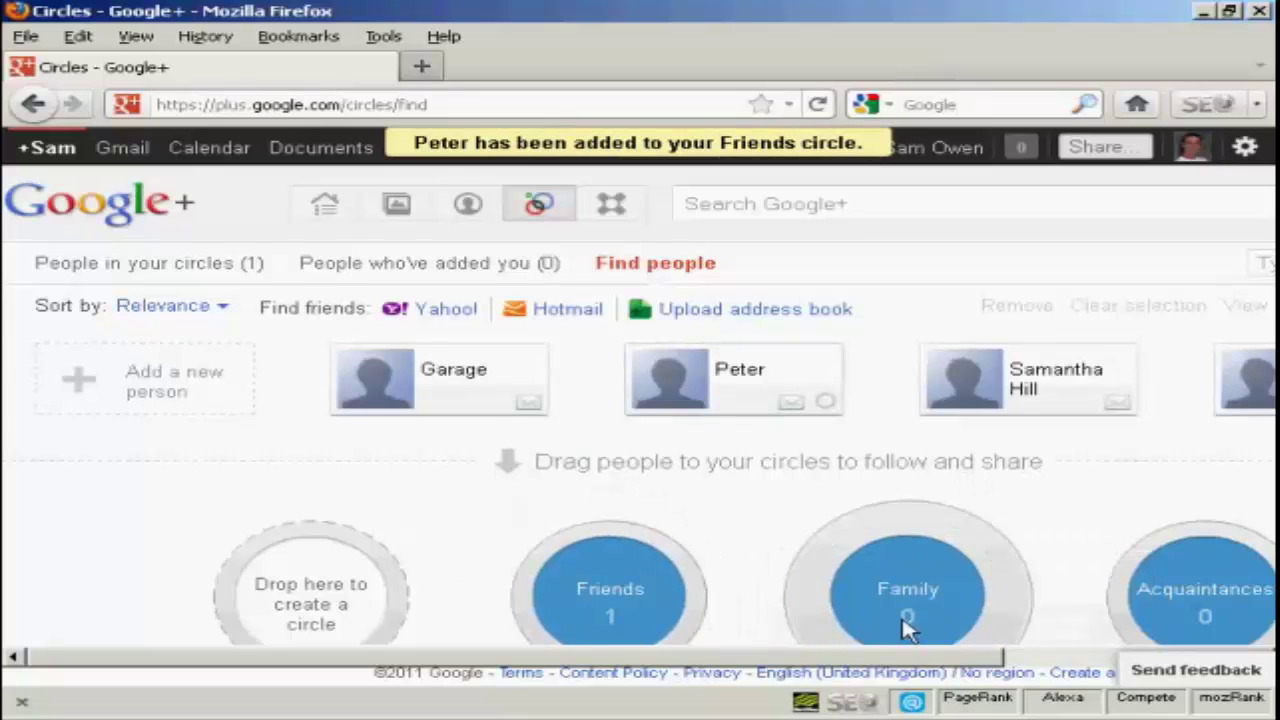
Step: Add the last suggested contact in the row to the Acquaintances circle
drag(966, 657, 1195, 663)
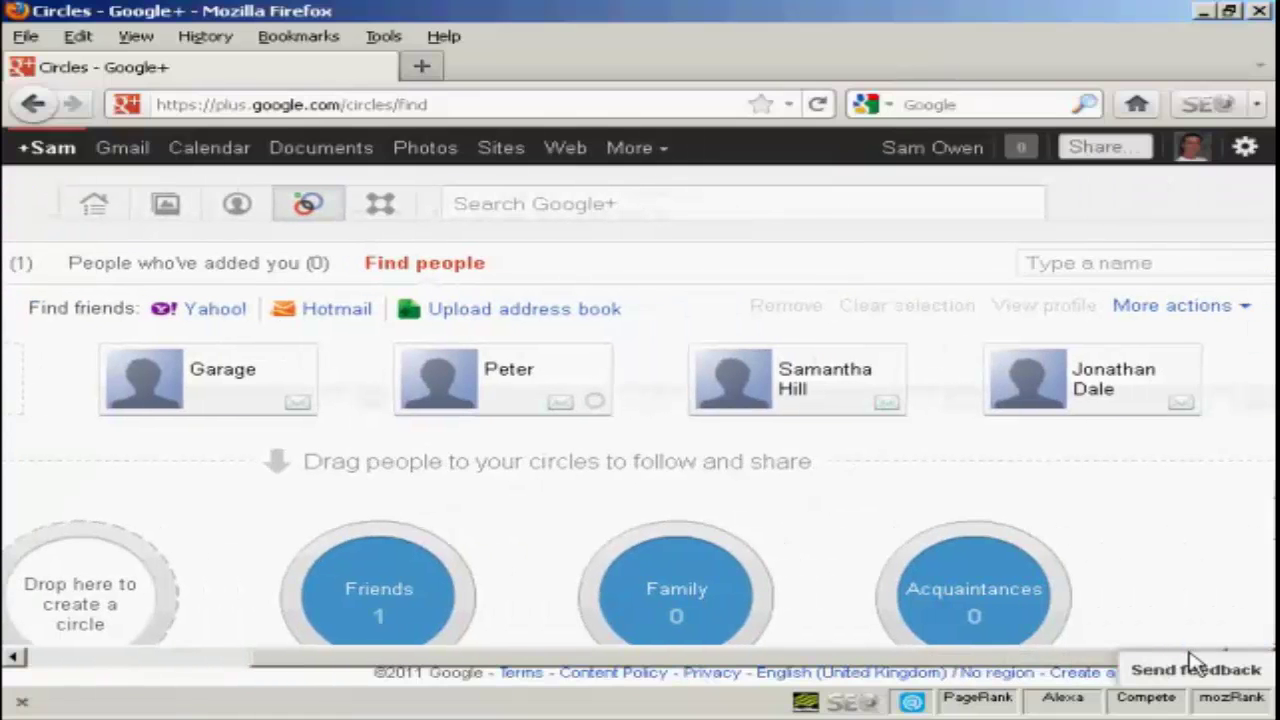
drag(1110, 386, 972, 607)
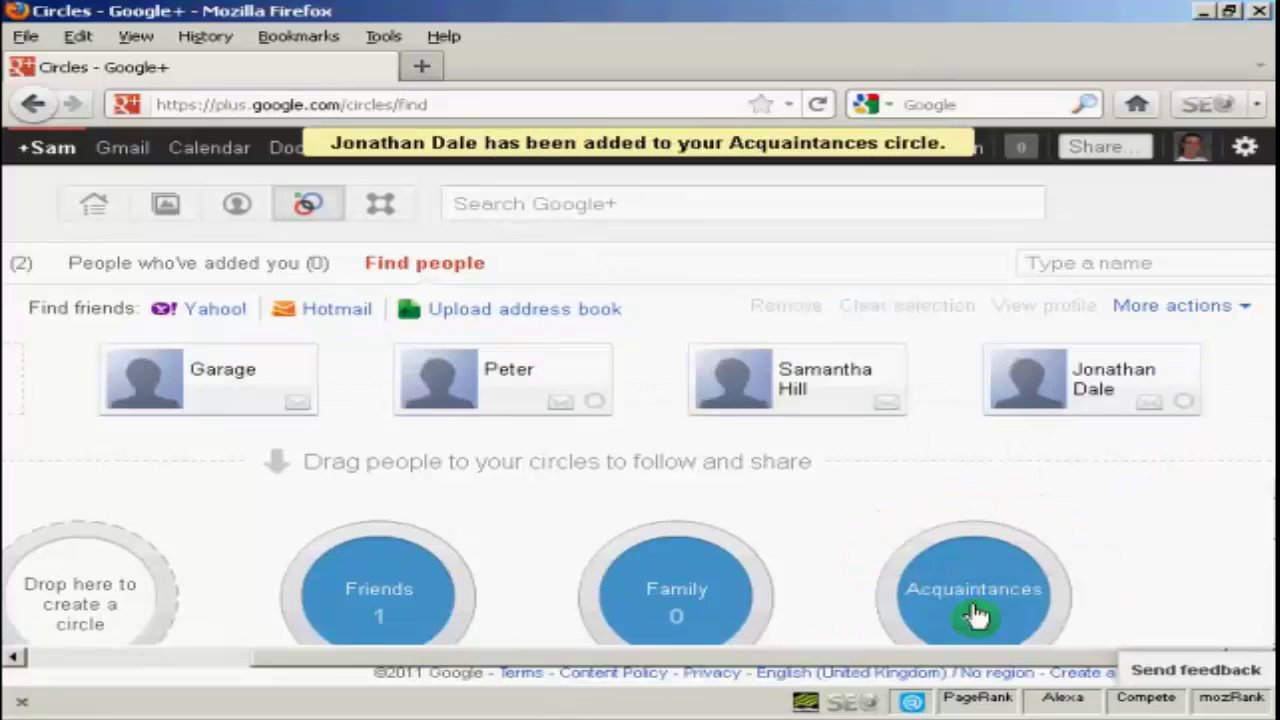
mouse_move(976, 614)
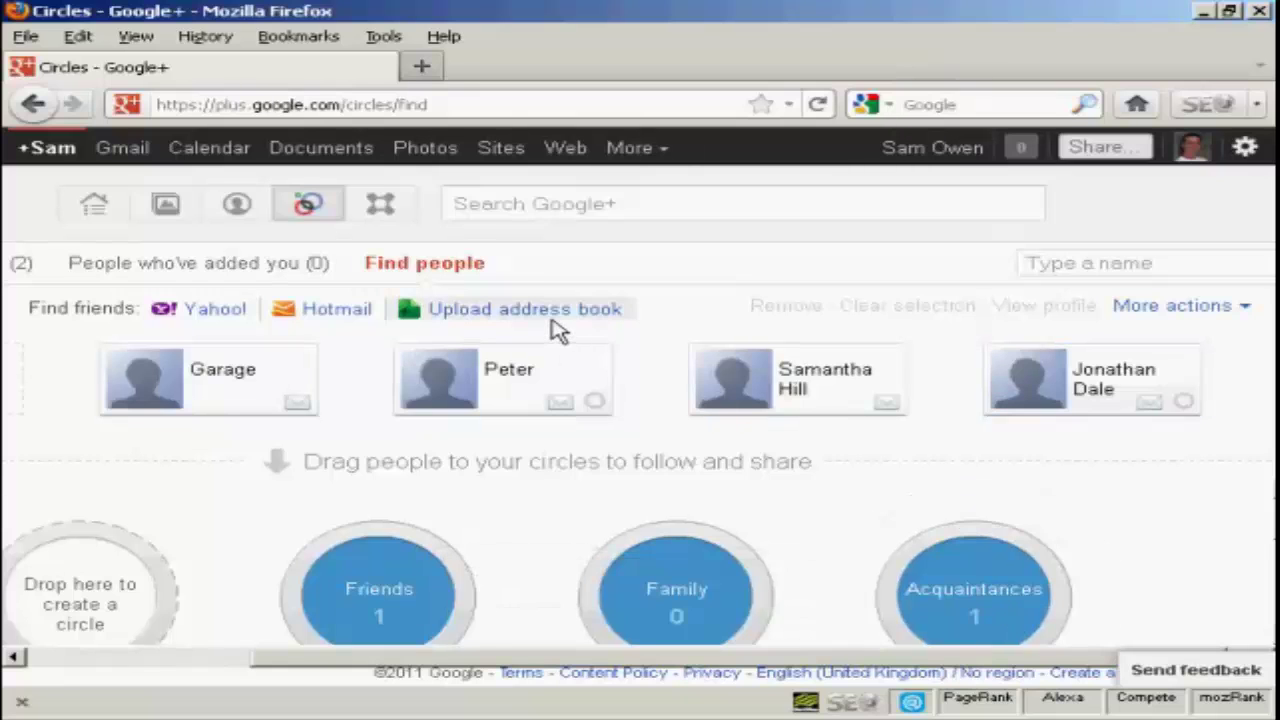
Step: Import contacts by uploading the address book file google.csv from the Websites folder
mouse_move(573, 314)
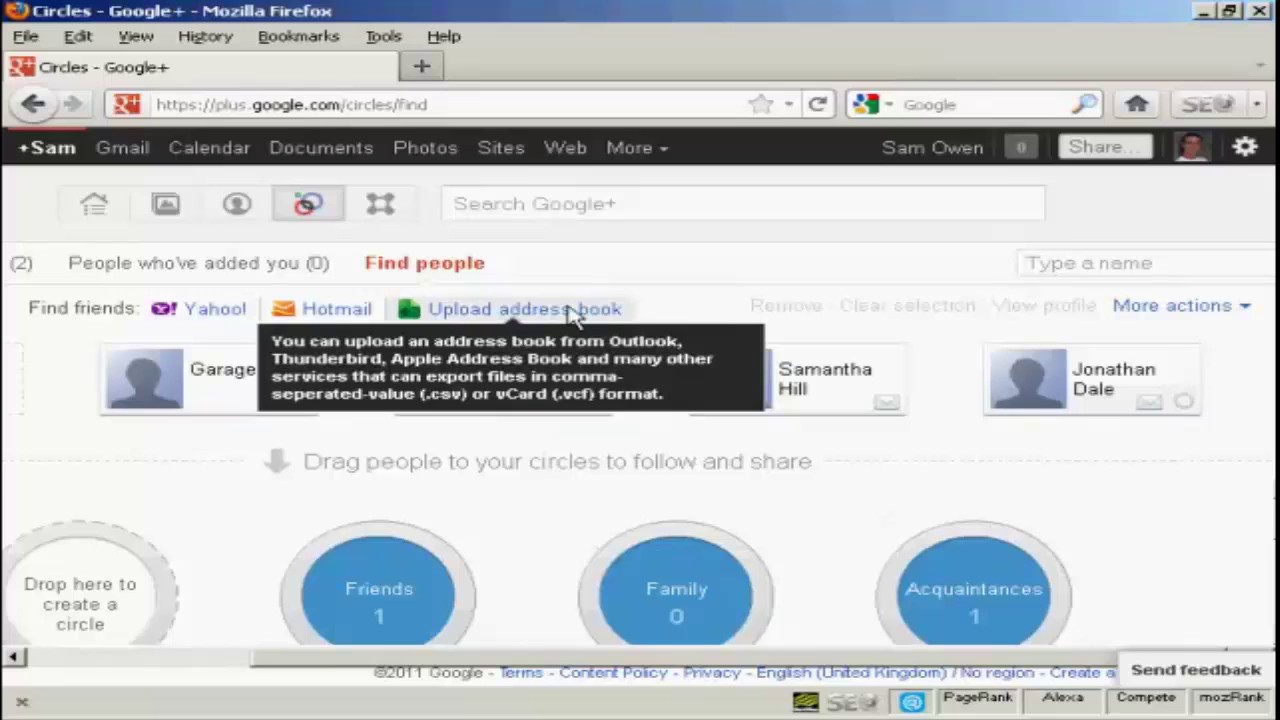
click(520, 309)
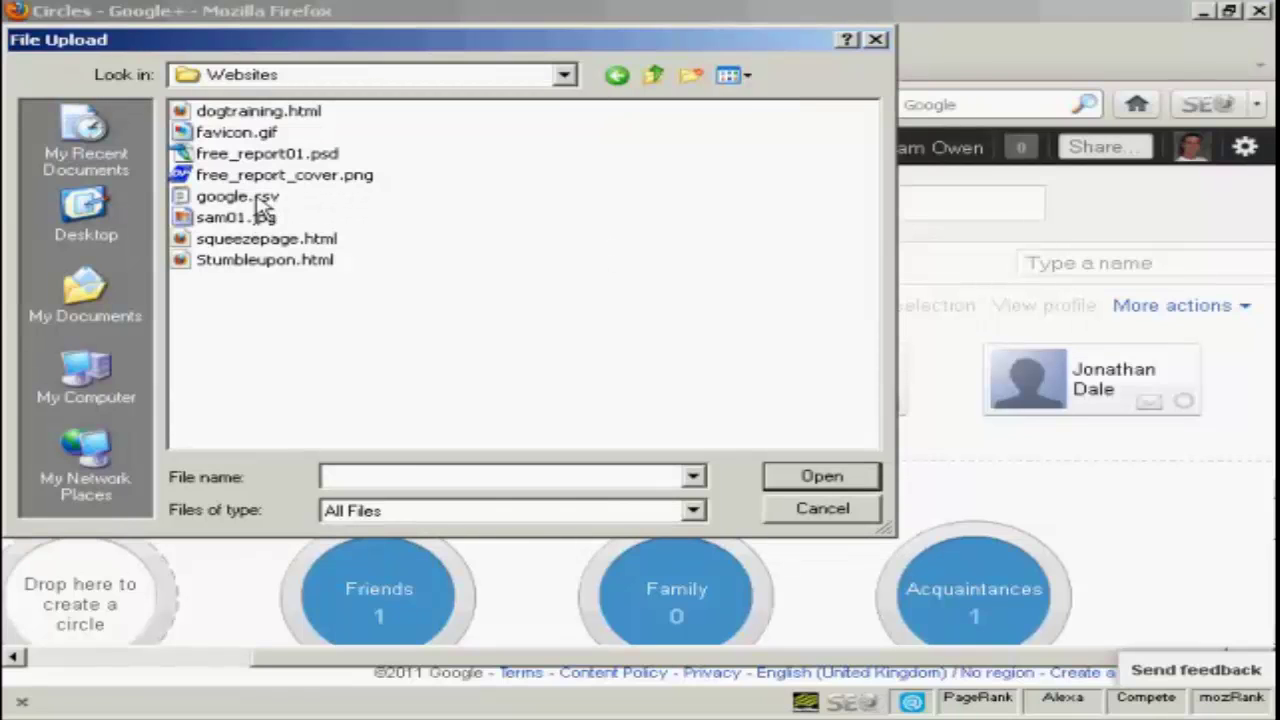
click(232, 198)
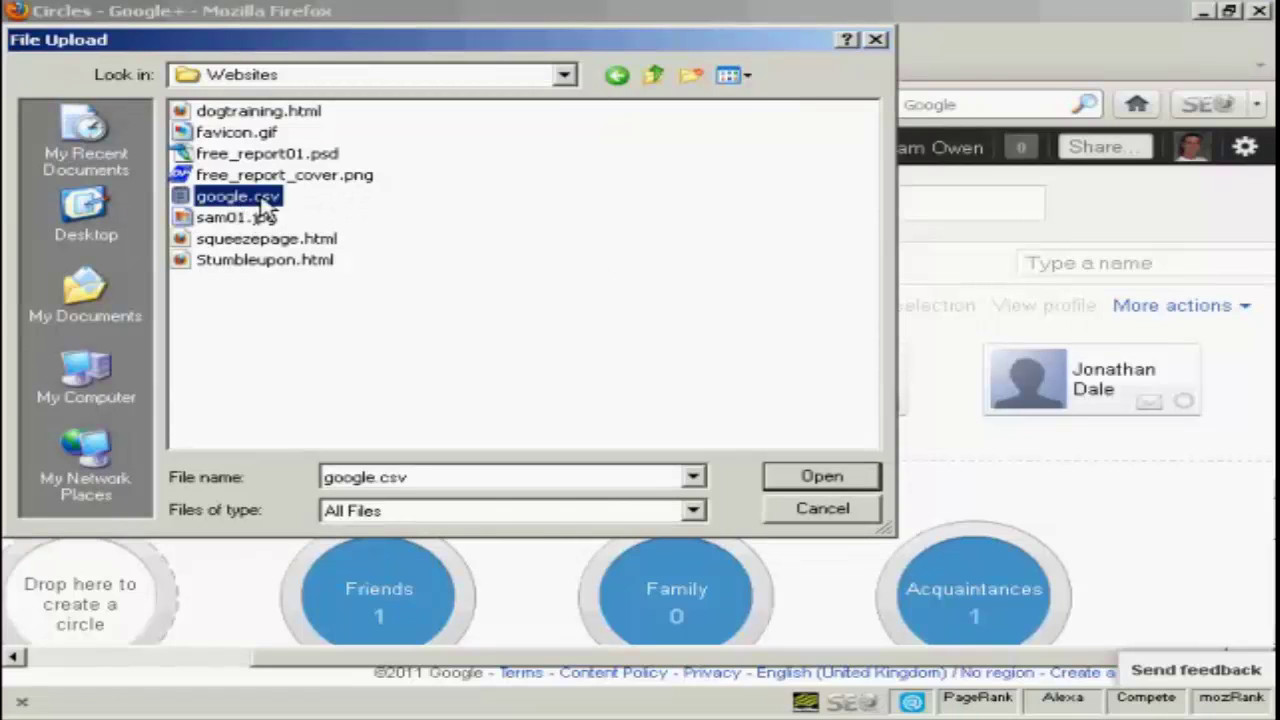
click(833, 480)
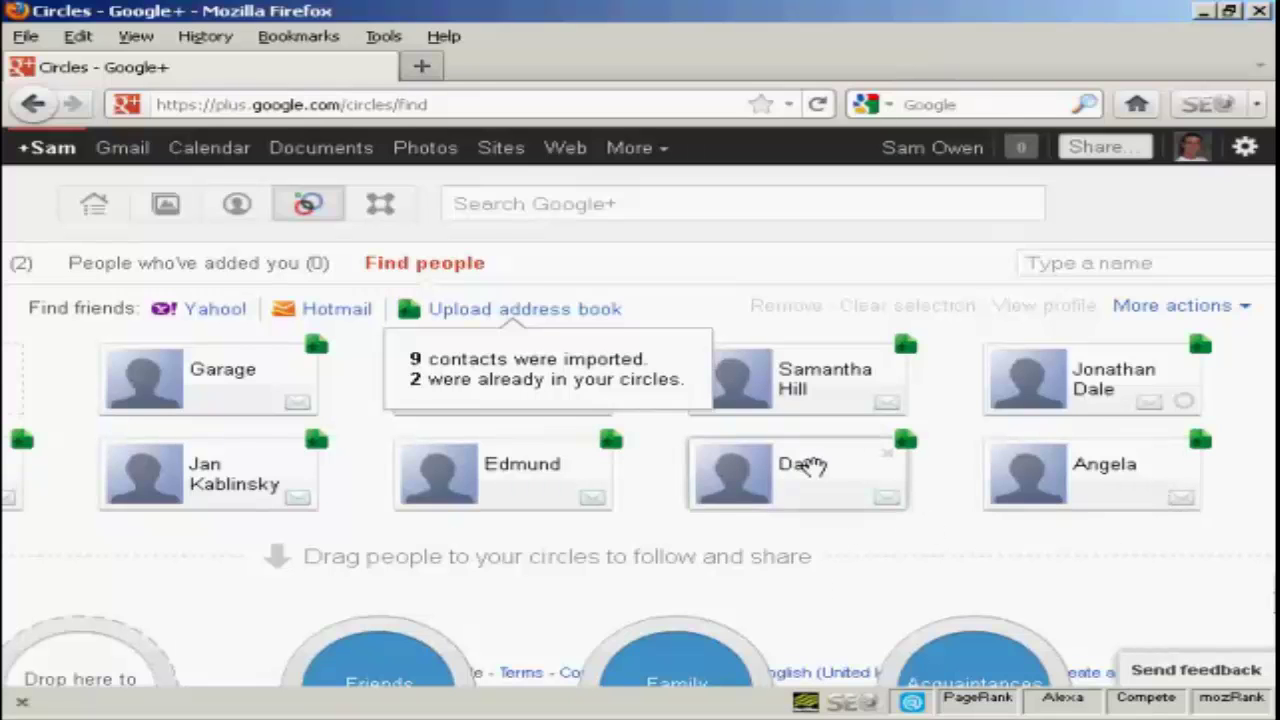
Step: Add the imported contact Dad and the contact following it in the same row to the Family circle, and return to the Stream
drag(812, 466, 668, 672)
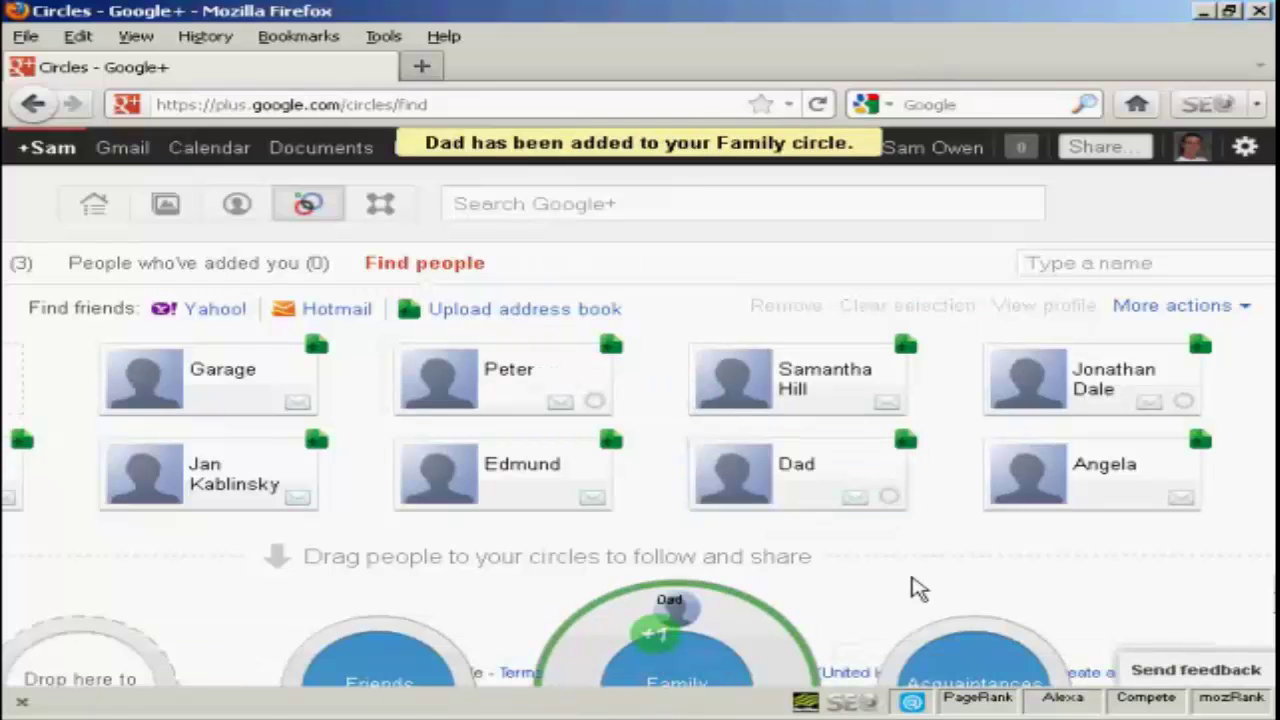
drag(1131, 466, 686, 628)
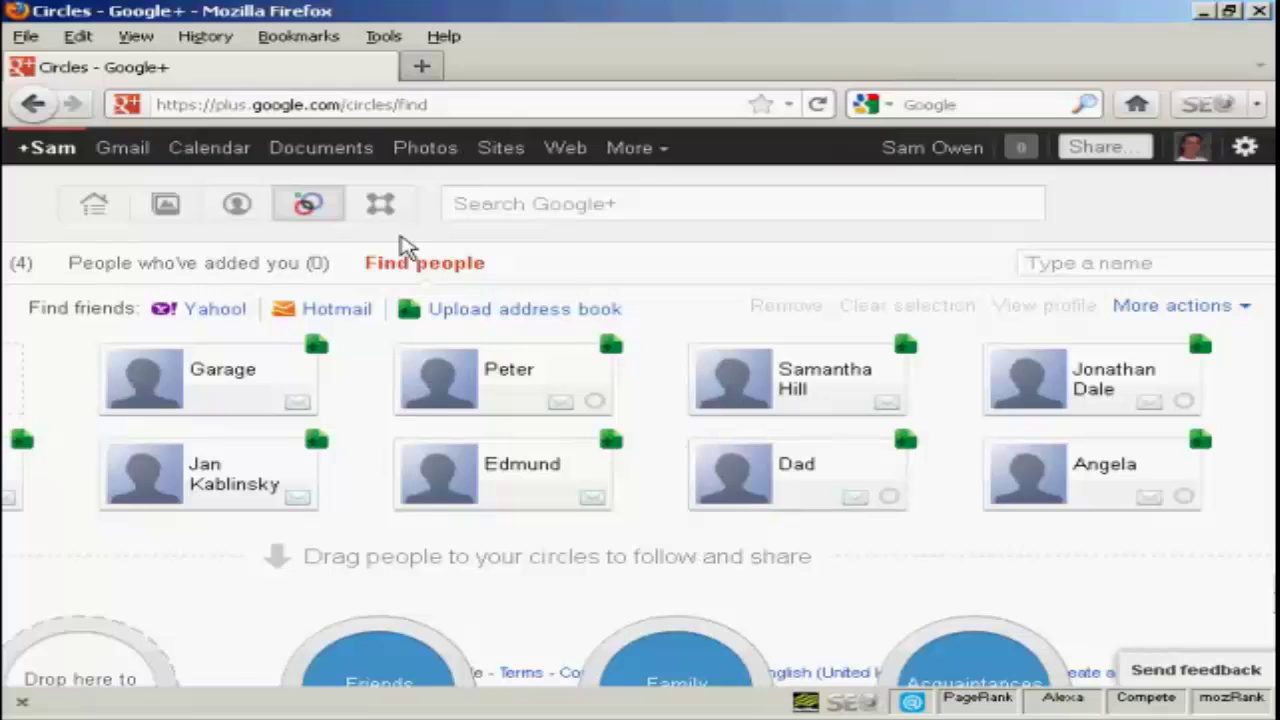
click(94, 207)
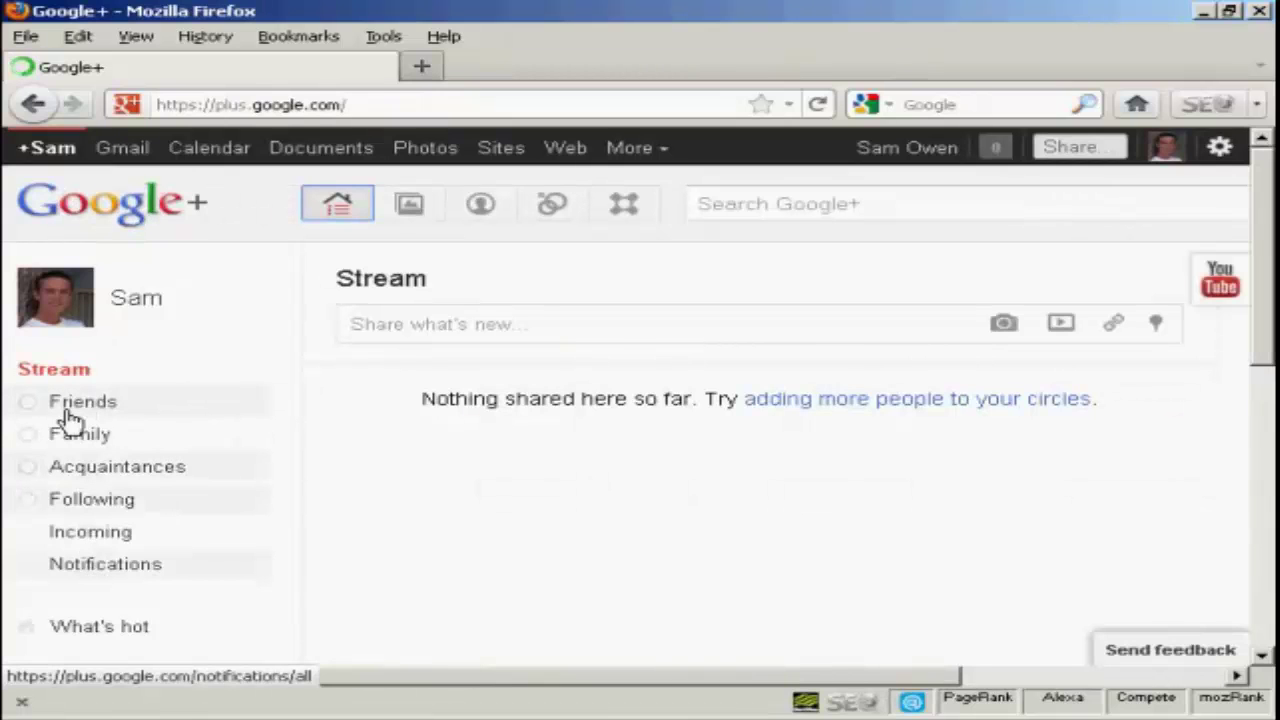
Step: Open the stream of the Friends circle and start a new post there
click(106, 410)
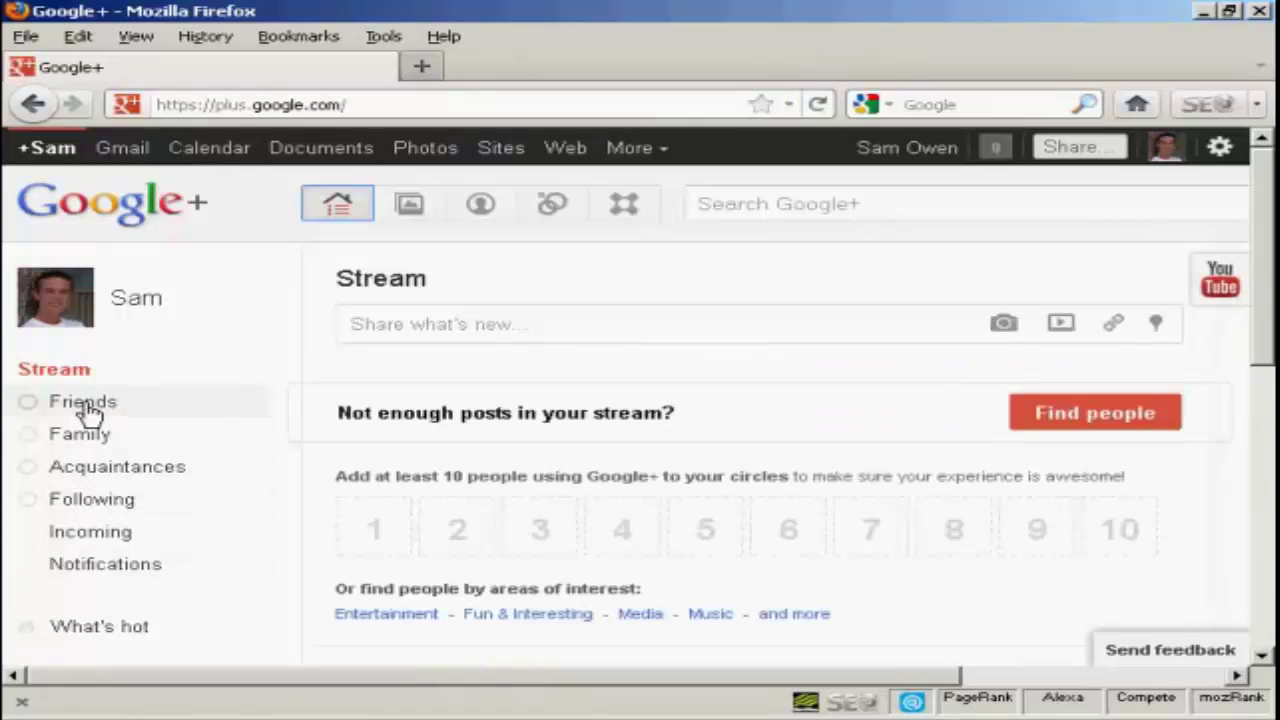
click(88, 405)
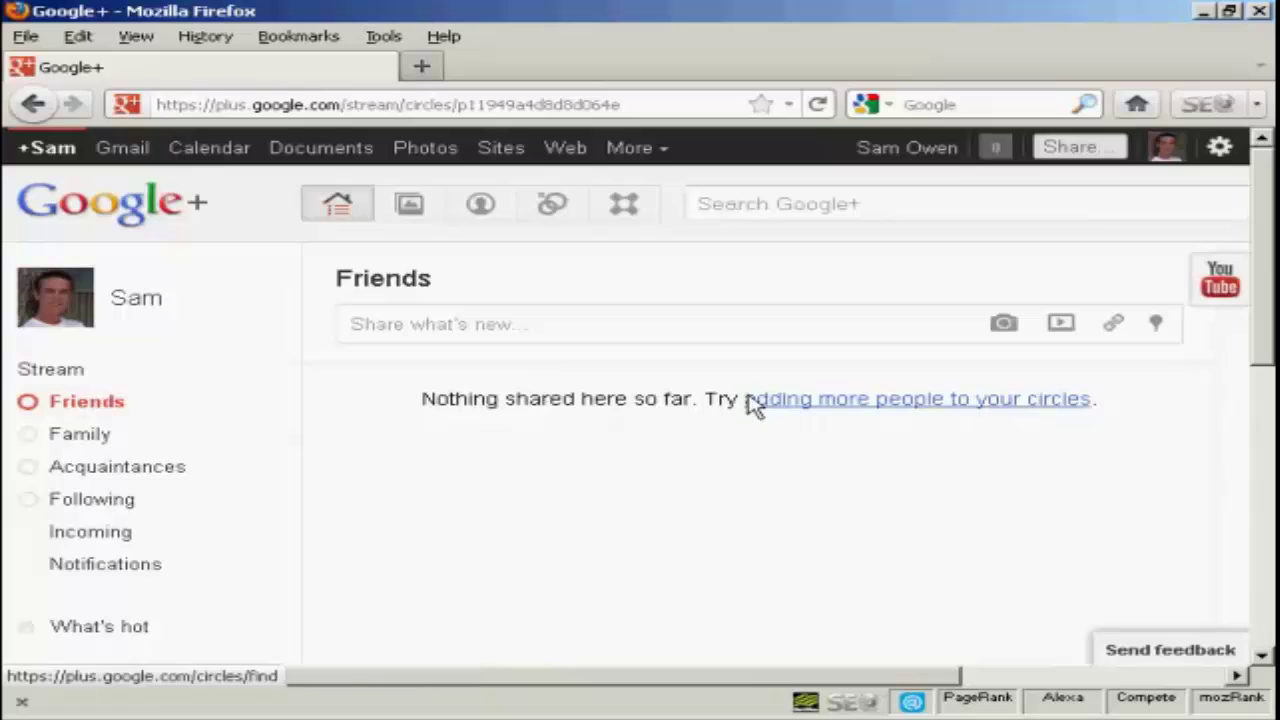
click(427, 322)
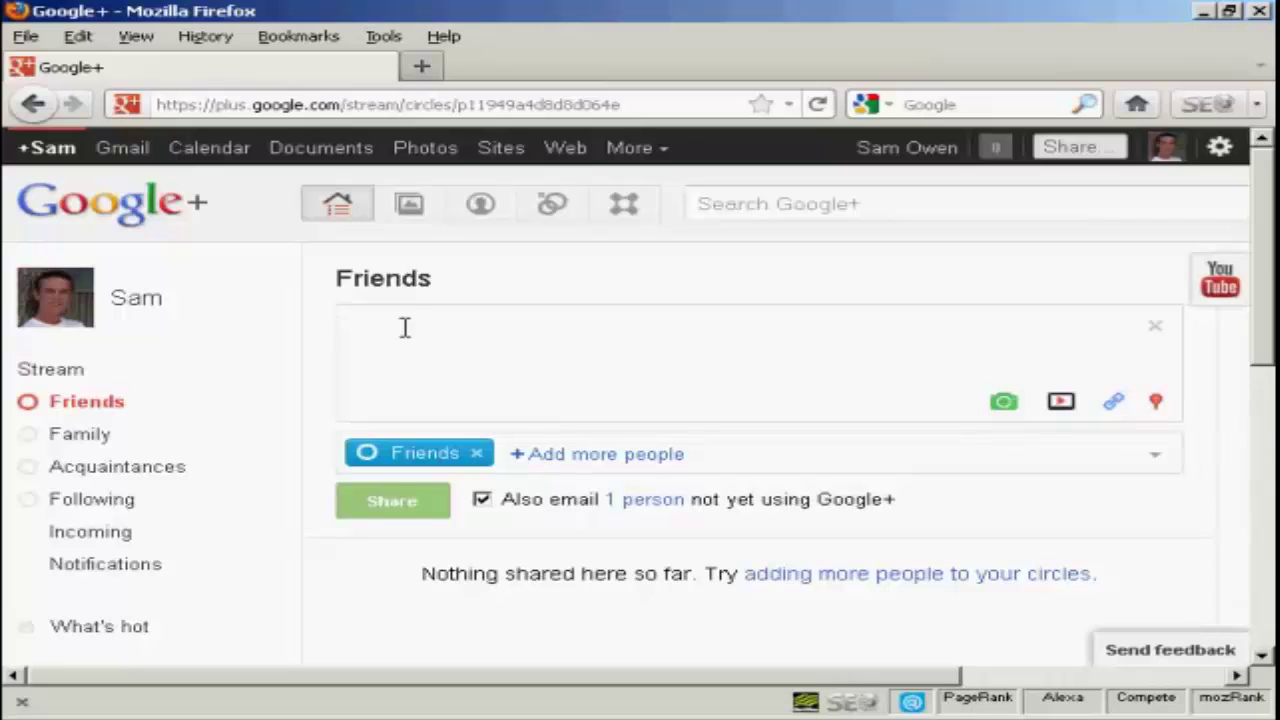
Step: Search YouTube for "Highland dancing" and attach the video "Scottish Highland Dancing: Highland Fling" to the Friends post
click(1062, 405)
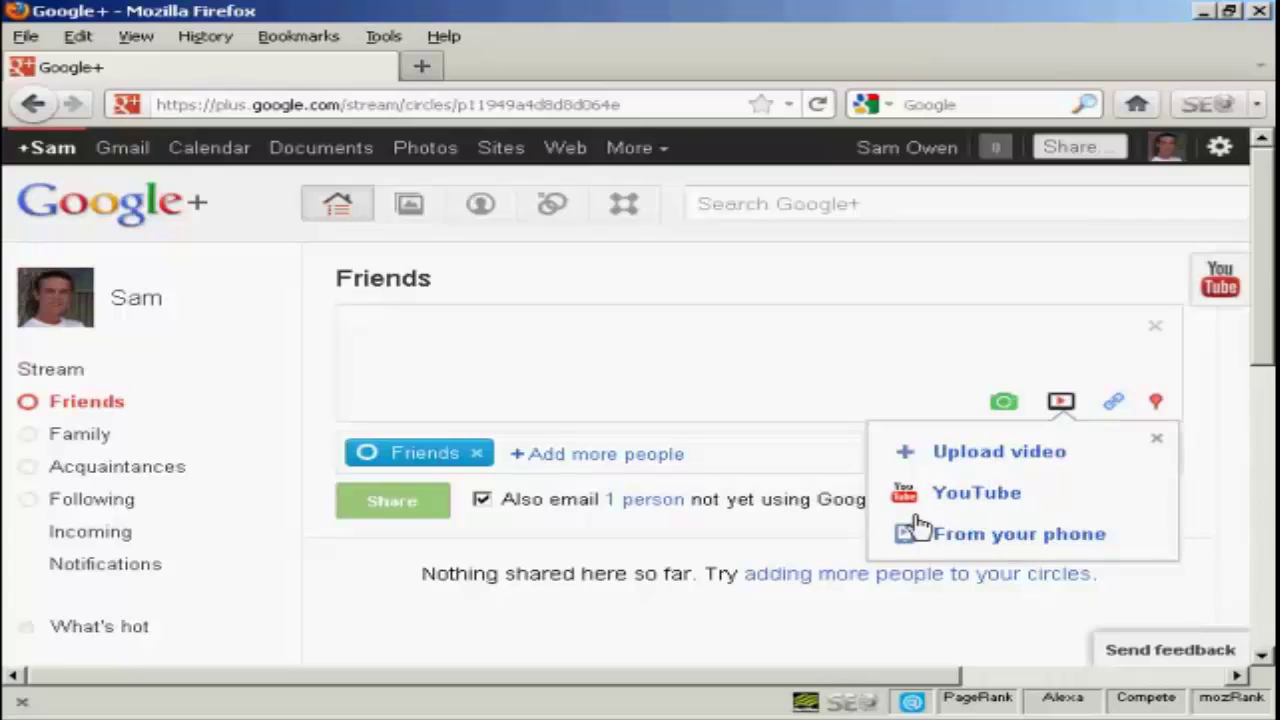
click(972, 497)
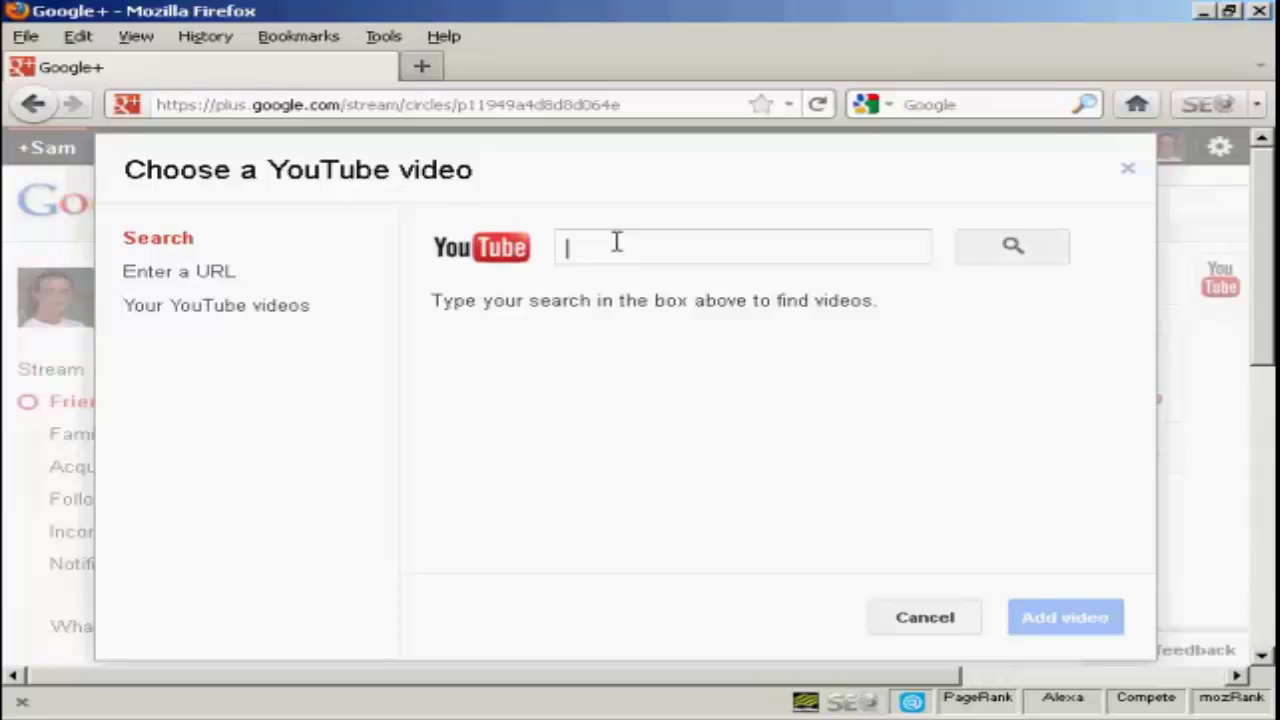
text(High)
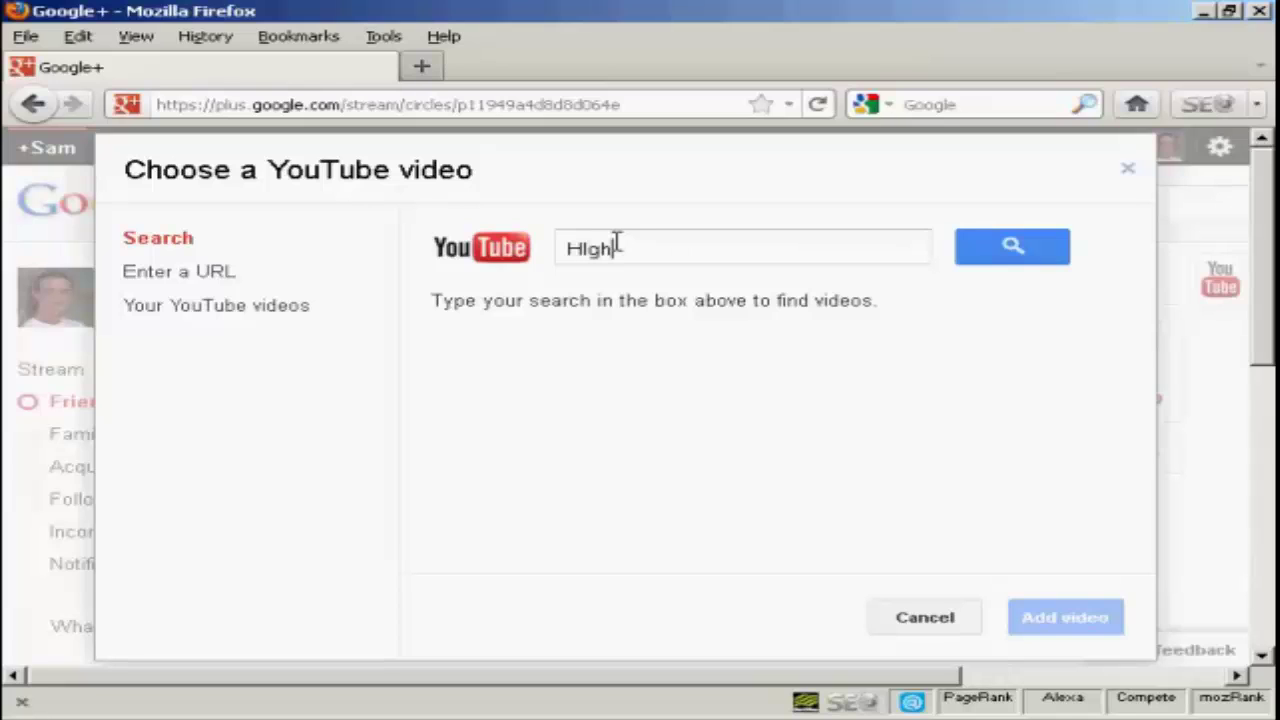
text(land dan)
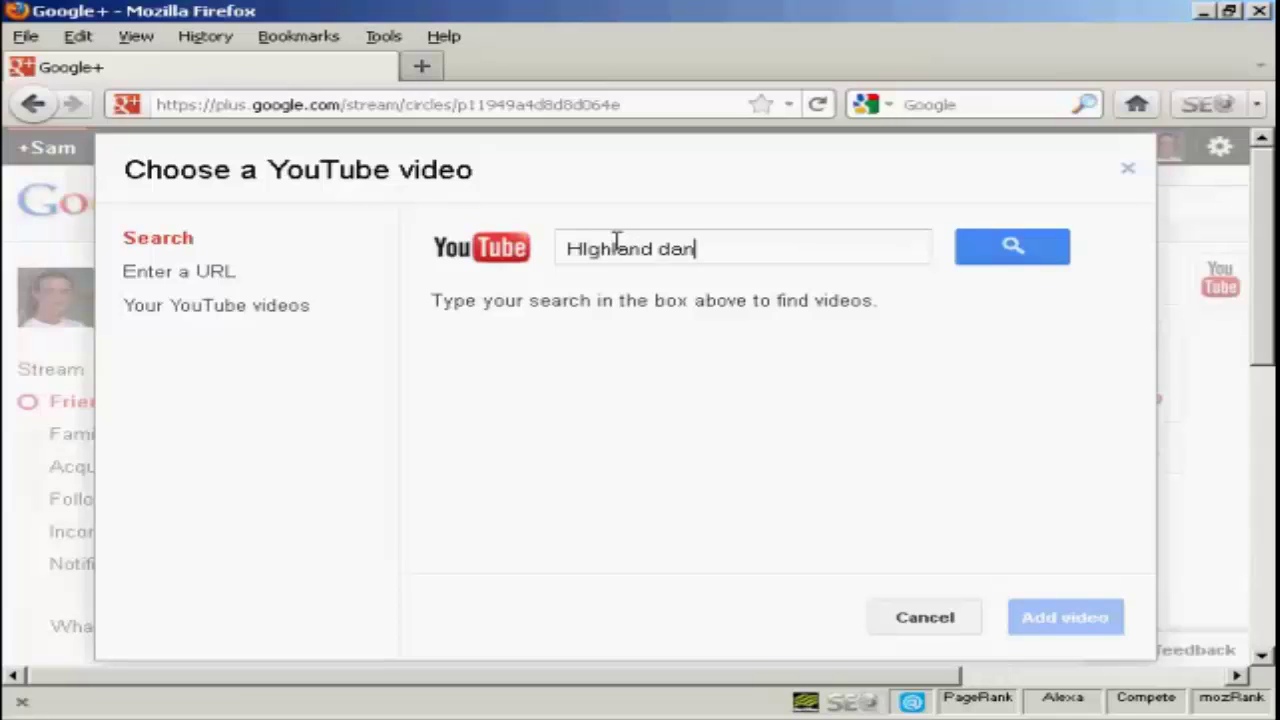
text(cing)
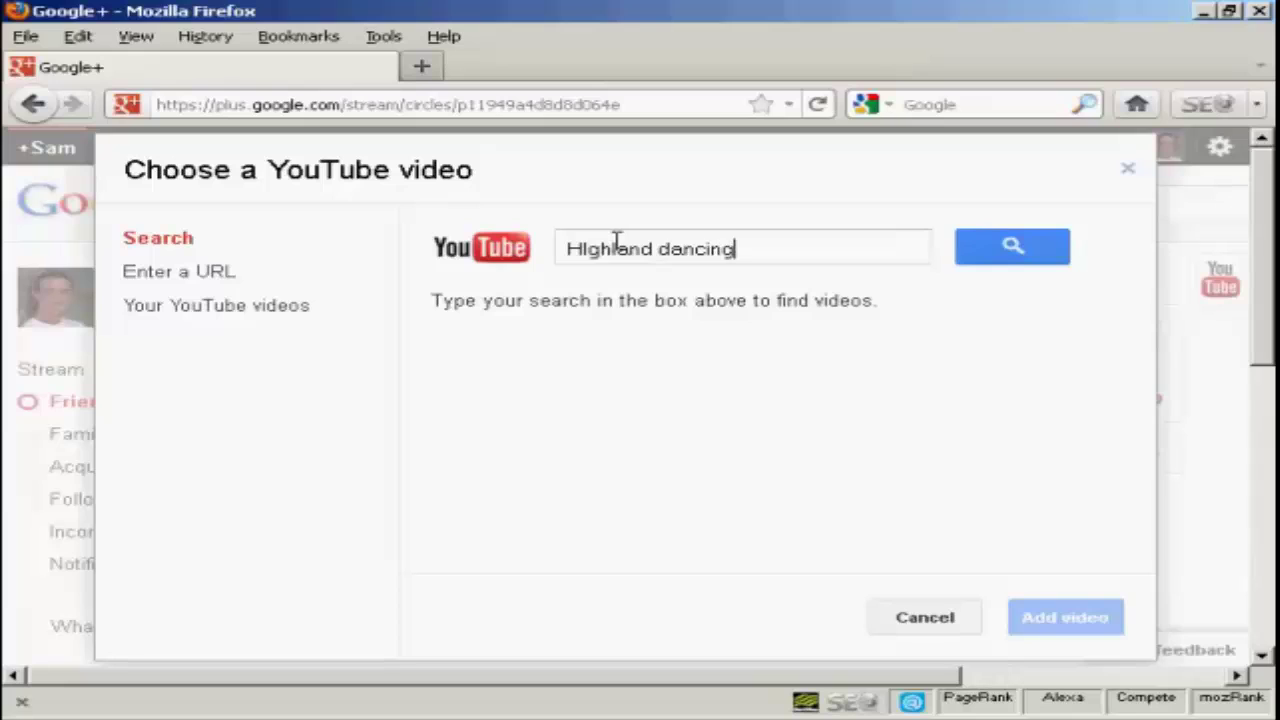
click(1030, 256)
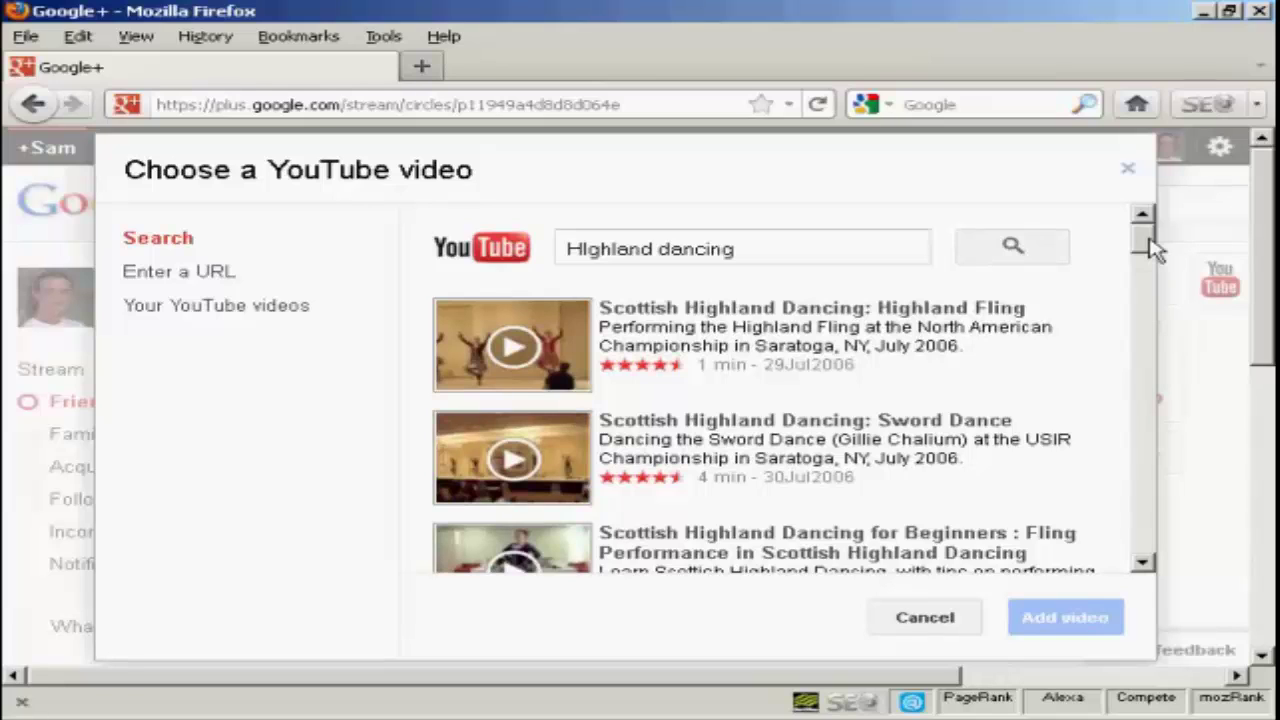
click(848, 318)
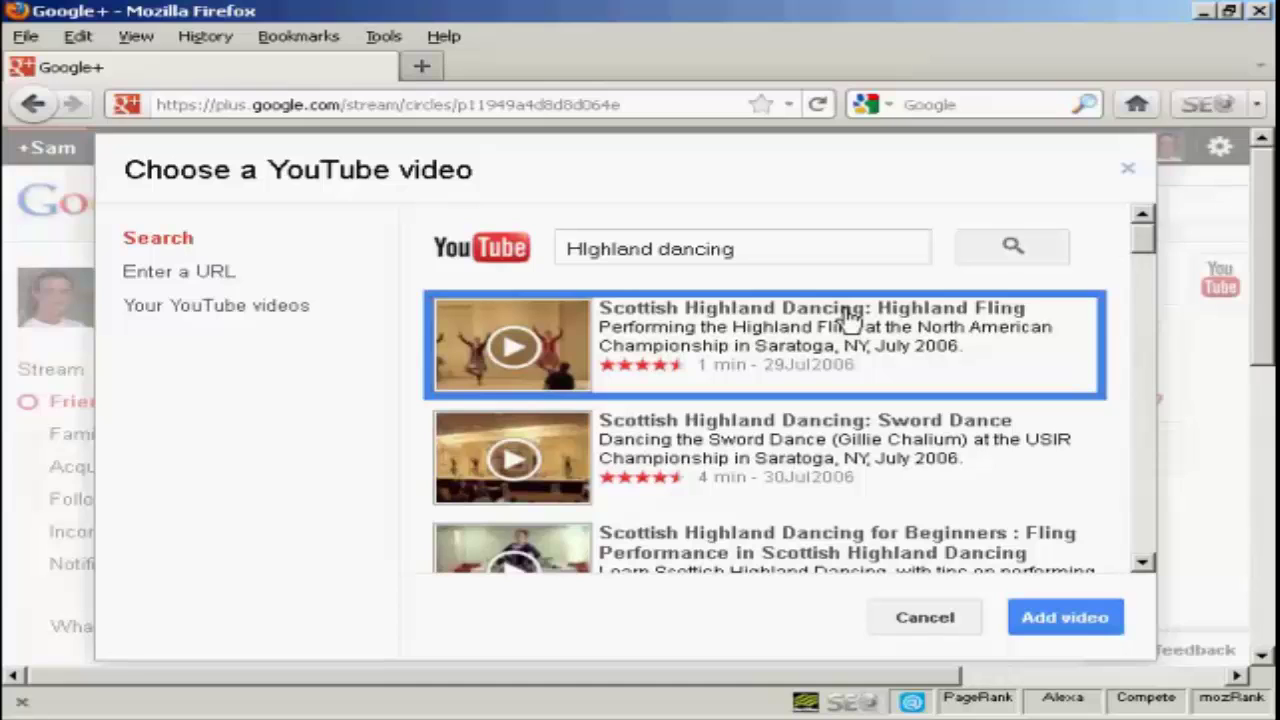
click(1078, 622)
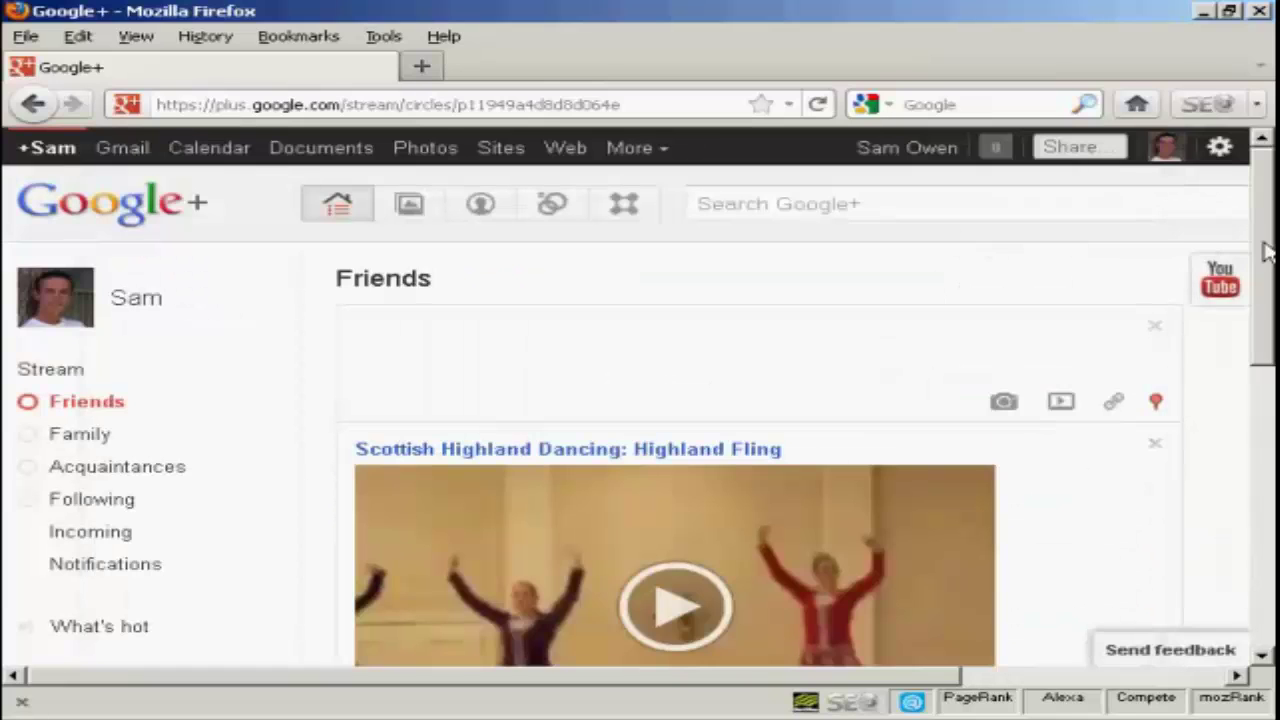
Step: Try to share the video post with the Friends circle, keeping the option to also email people not yet using Google+
drag(1265, 240, 1268, 392)
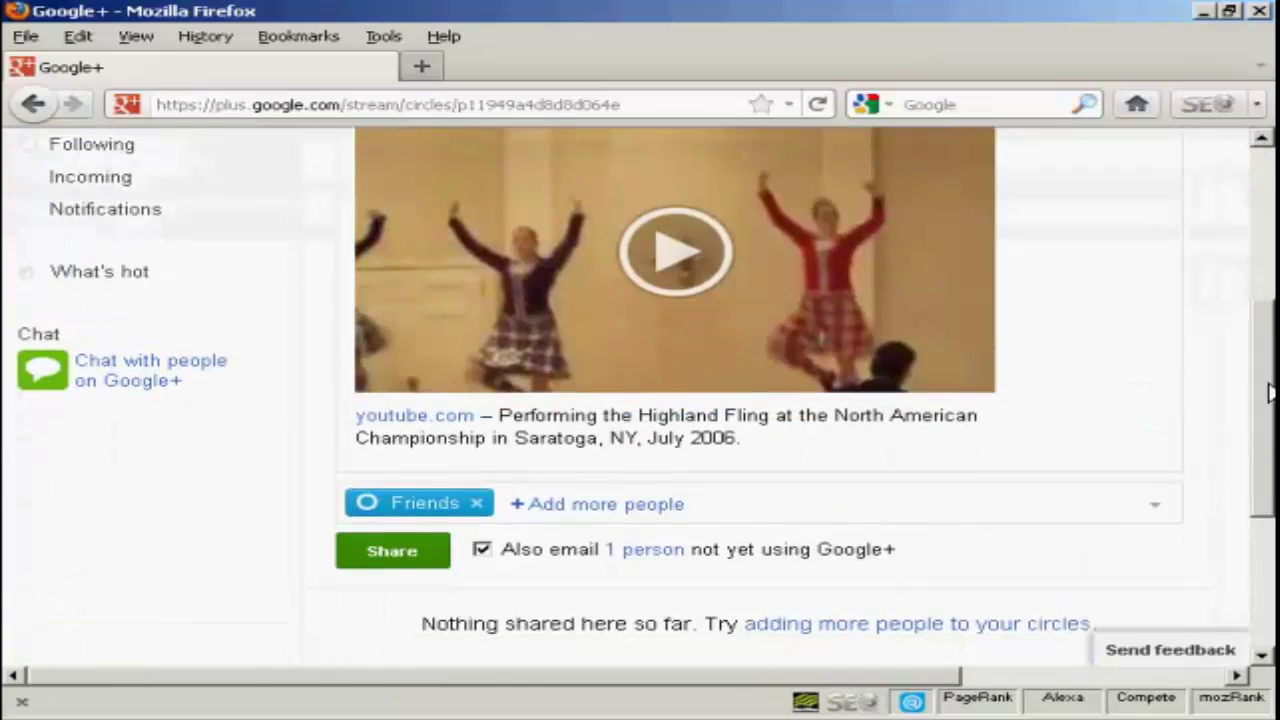
click(406, 558)
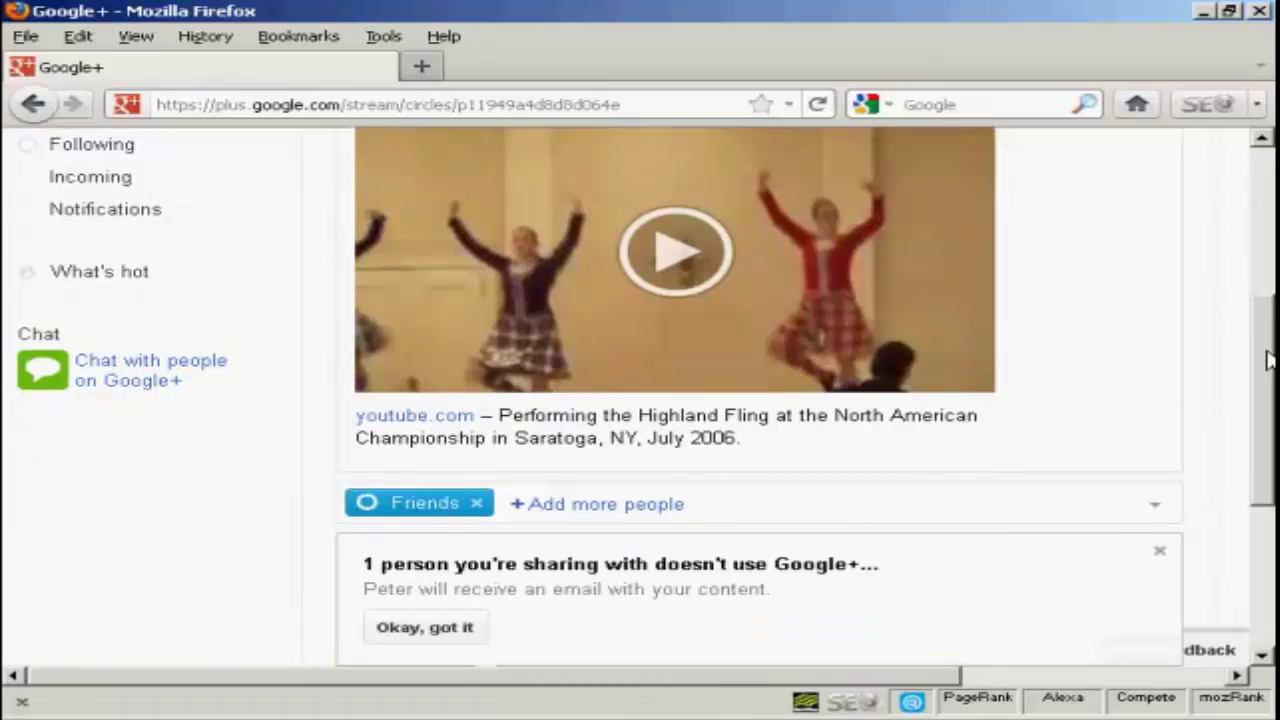
drag(1265, 362, 1265, 466)
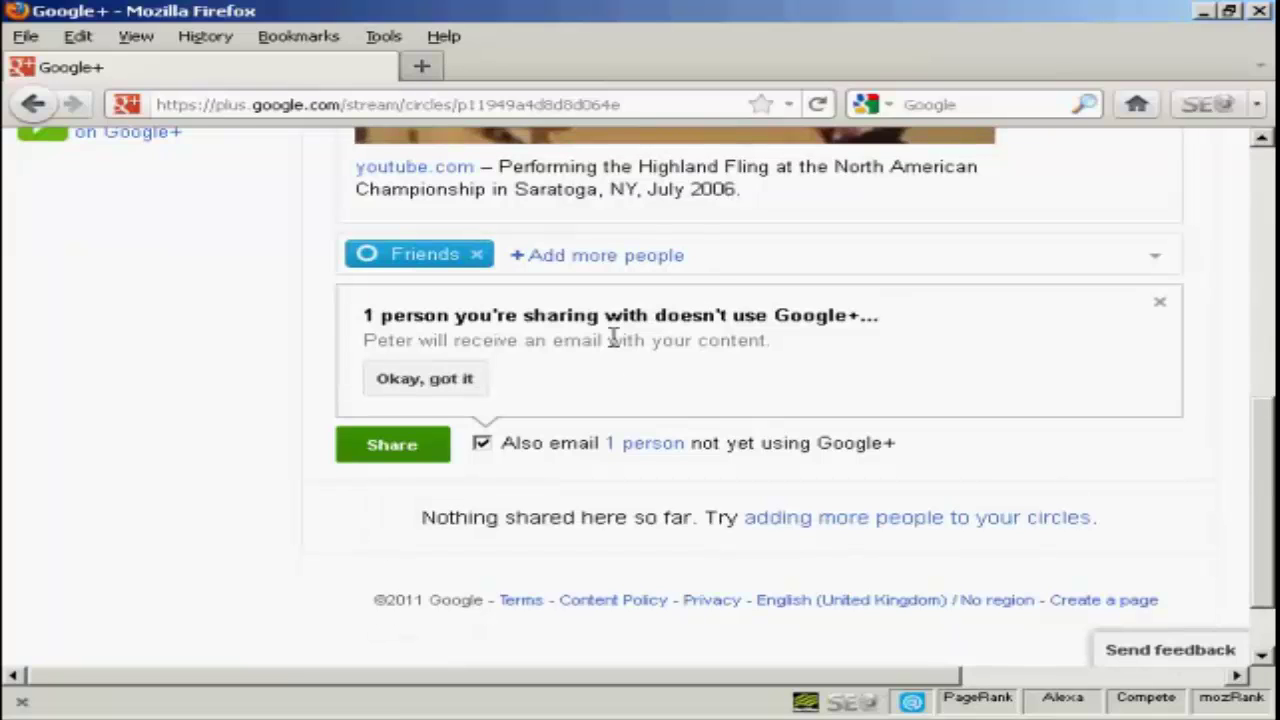
drag(1248, 523, 1262, 225)
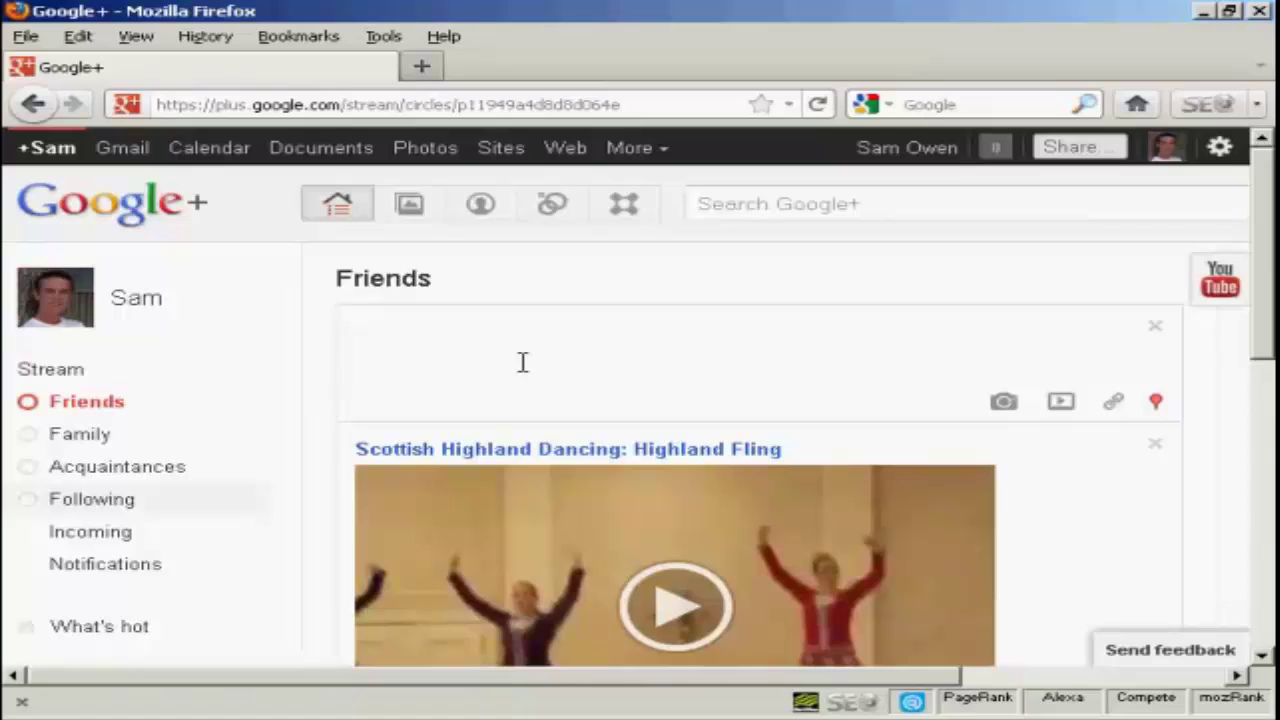
Step: Open the Games section and look through the featured games
click(625, 208)
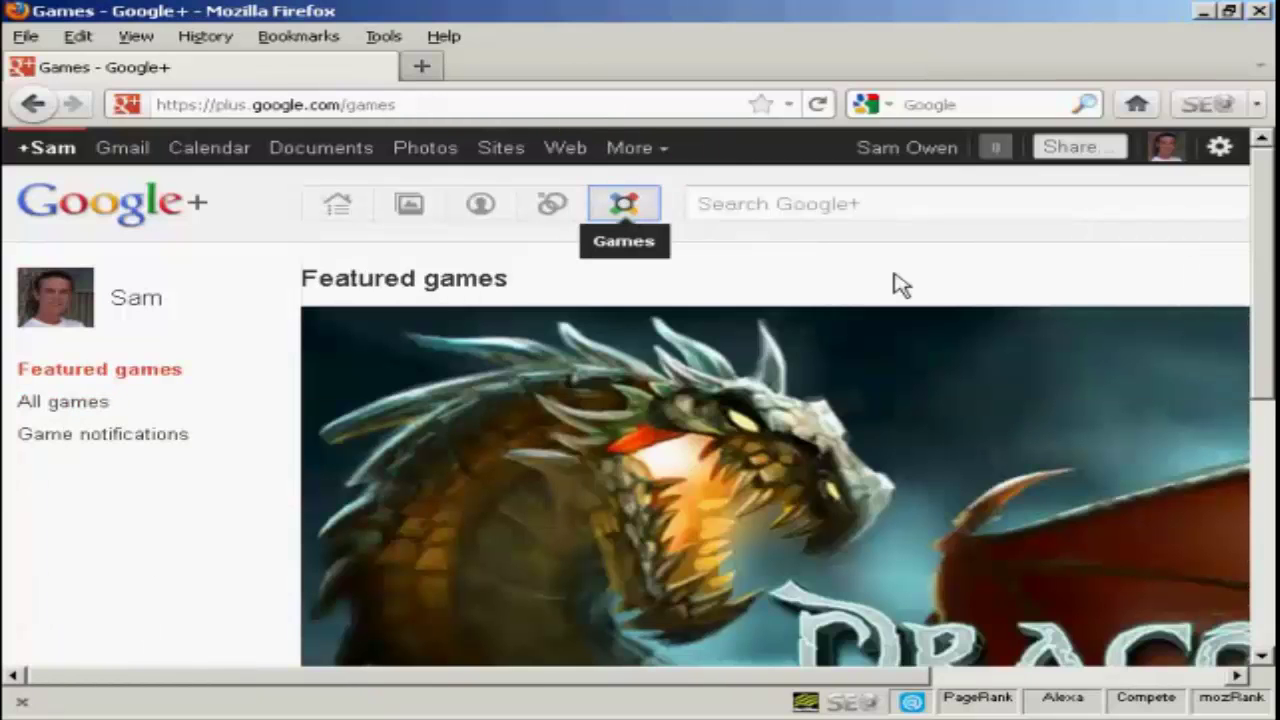
drag(1262, 200, 1272, 328)
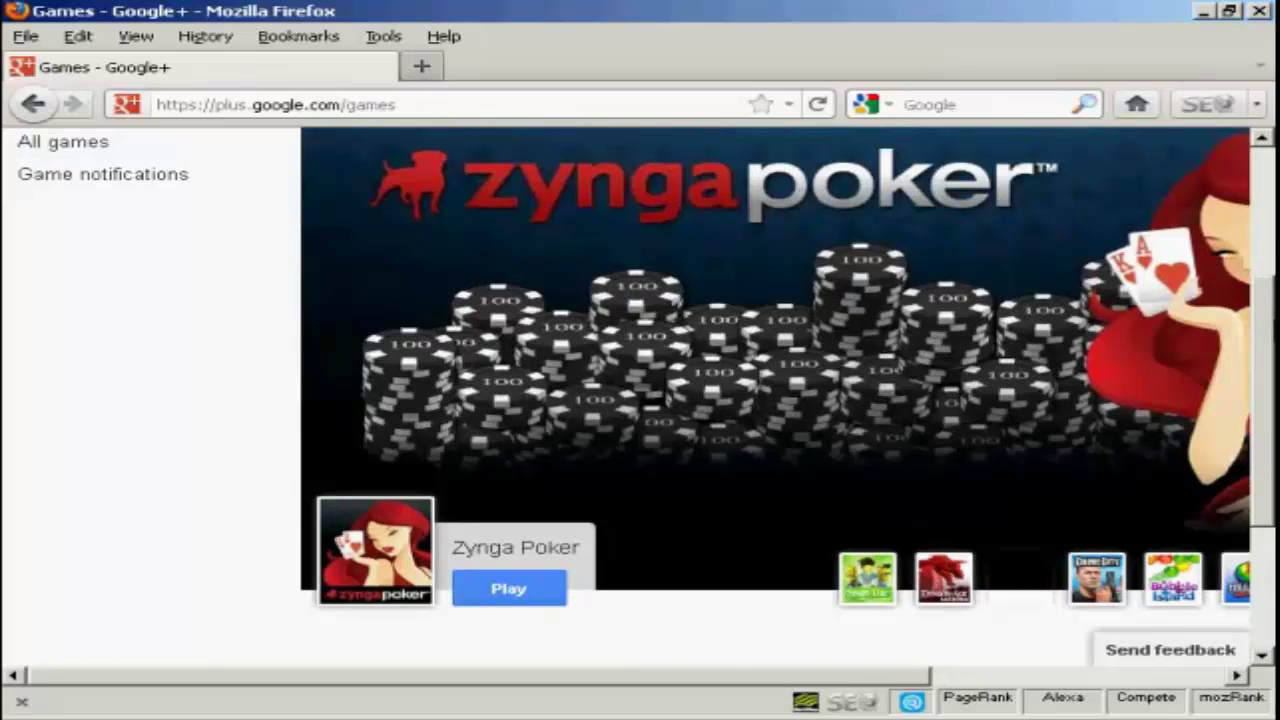
scroll(775, 400, up, 5)
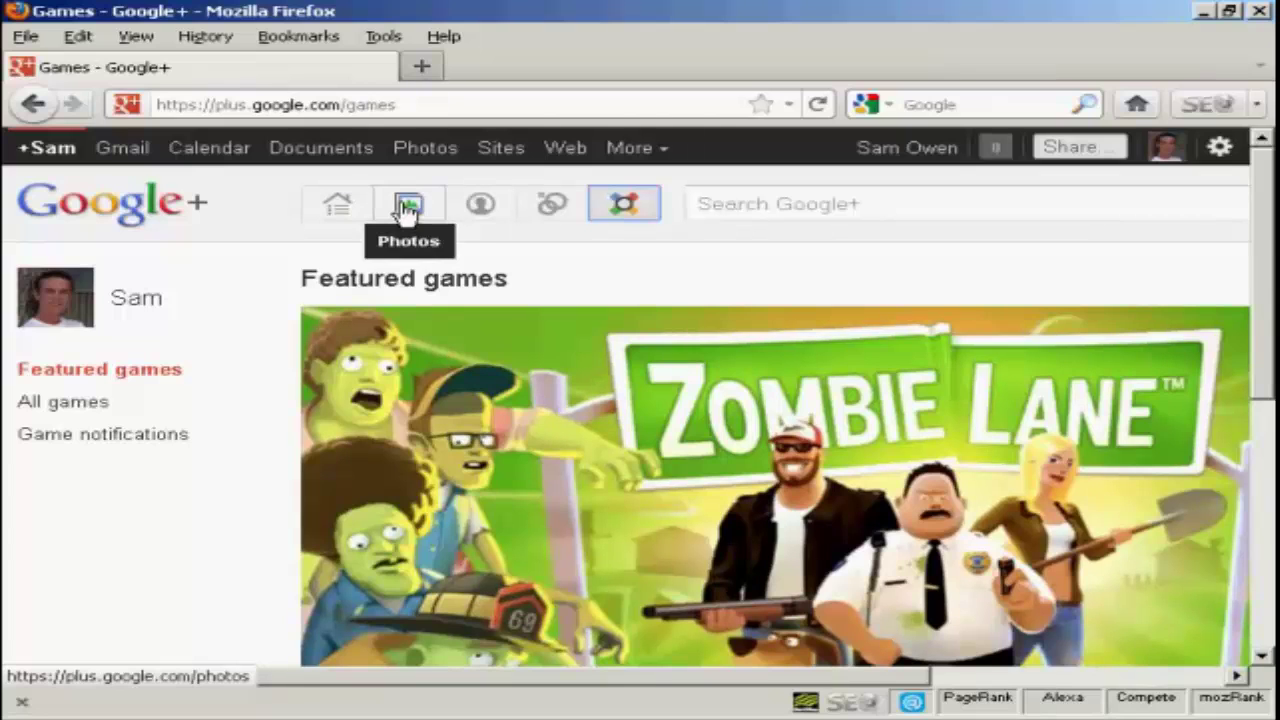
Step: View the Photos from your circles page and return to the Stream
click(407, 210)
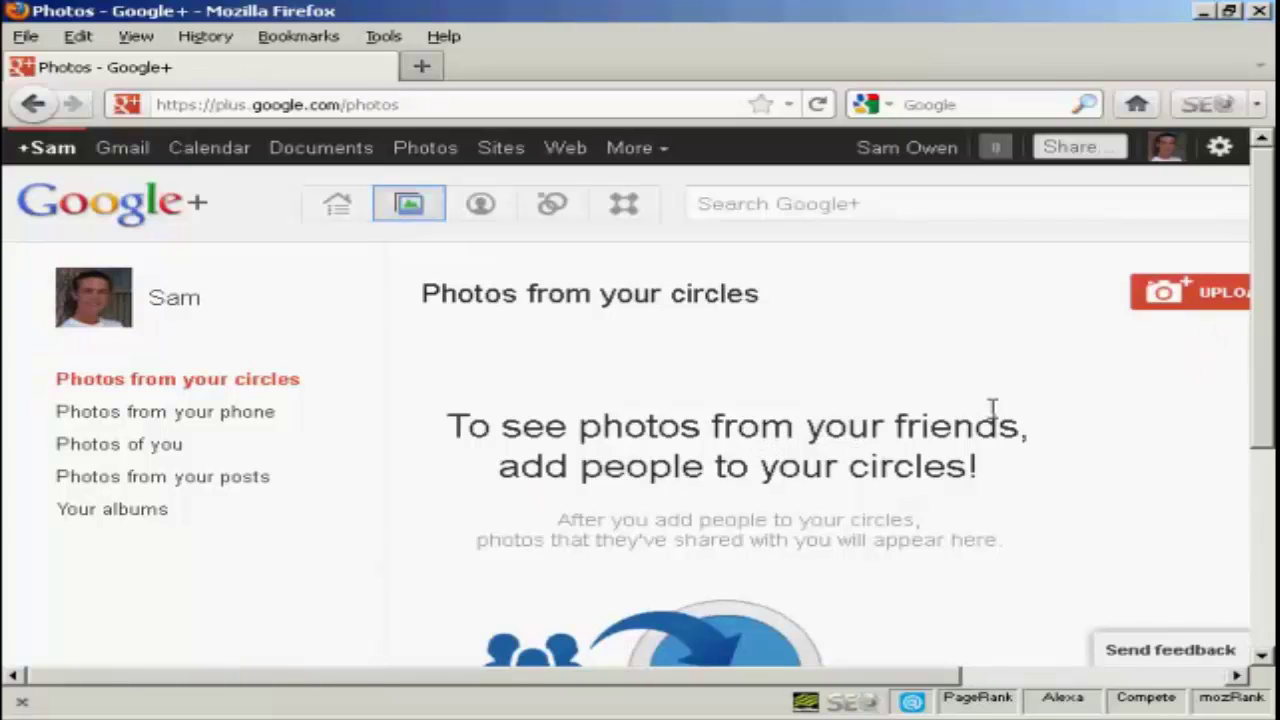
drag(1270, 303, 1268, 370)
scroll(1270, 370, down, 2)
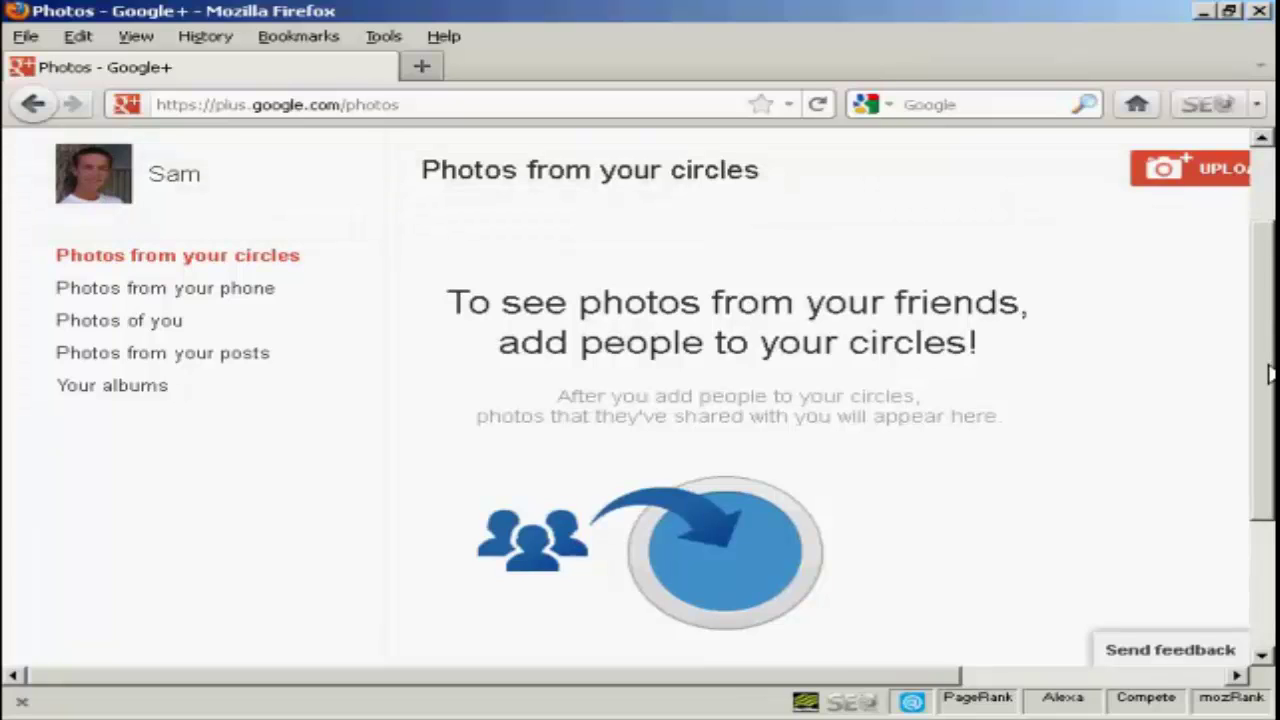
drag(1270, 312, 1268, 204)
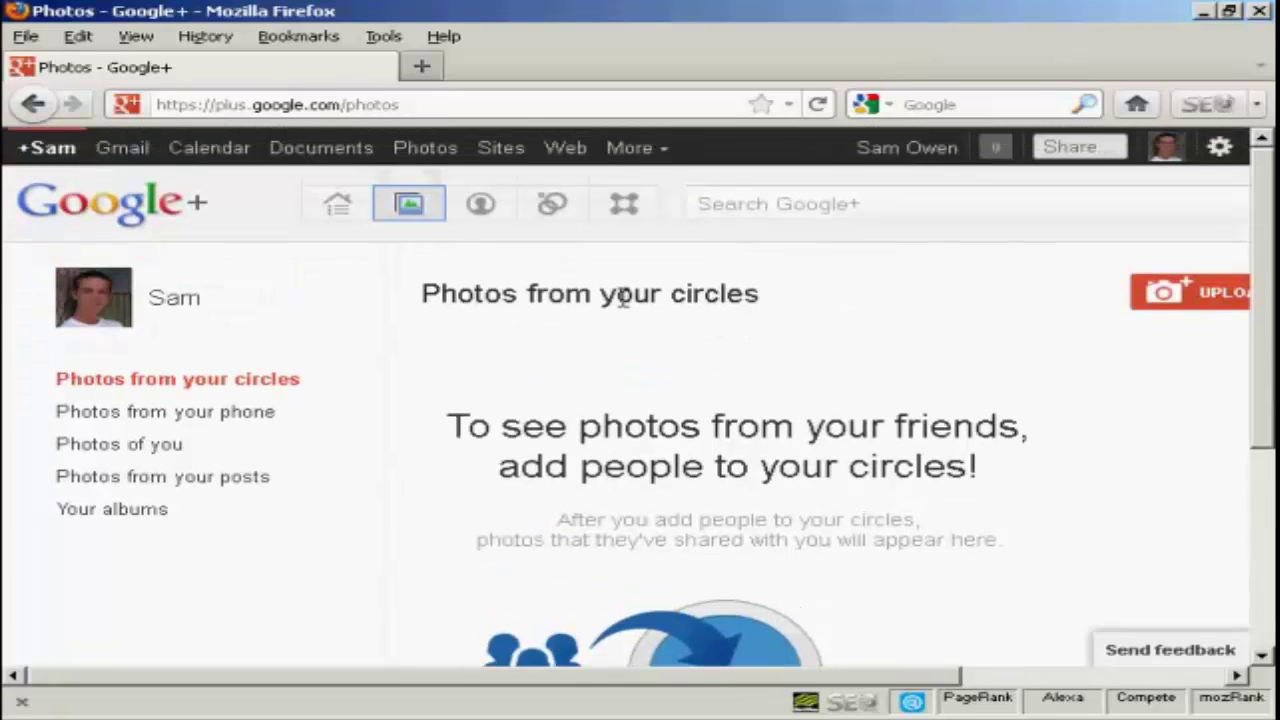
click(105, 213)
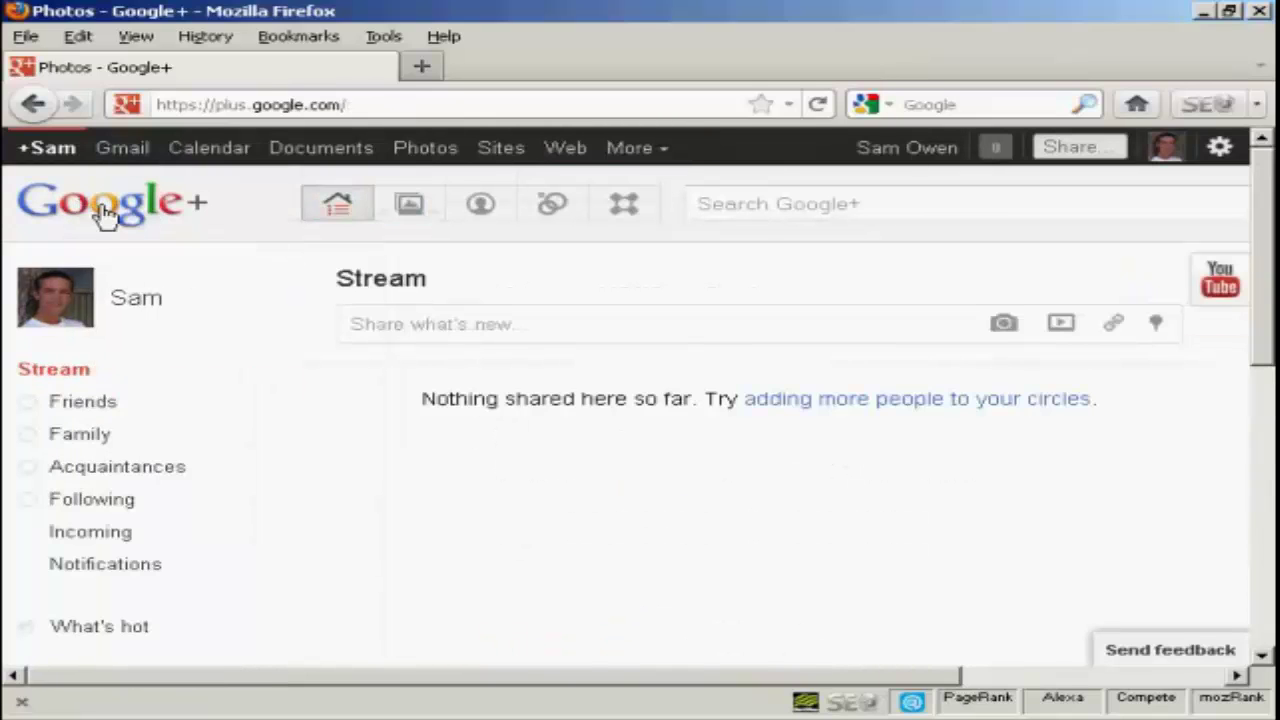